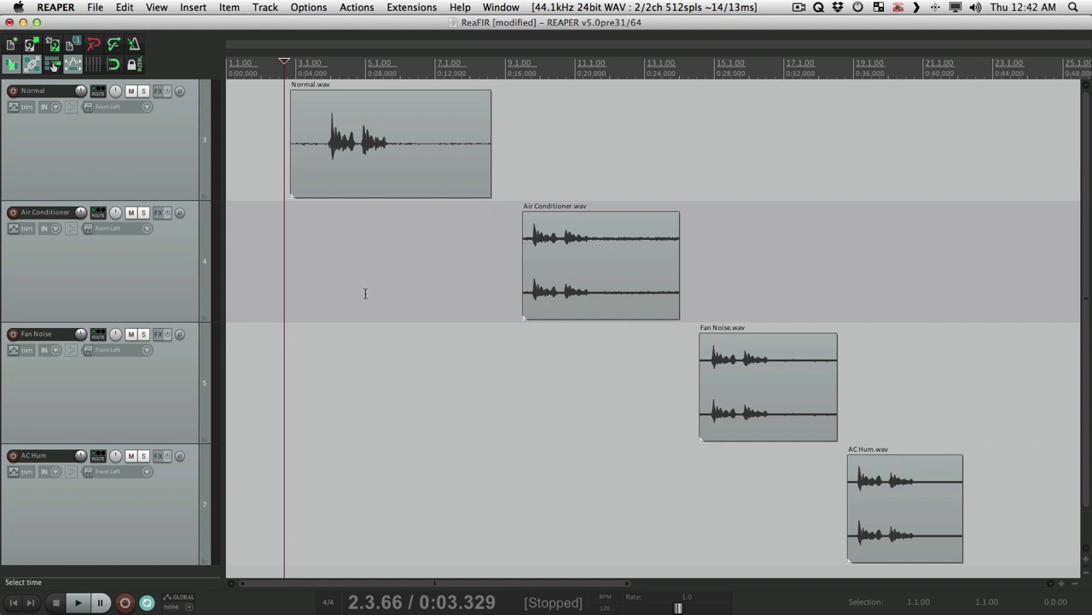
Play Normal.wav from just before the clip through the speech and into the noise that follows it
scroll(365, 291, up, 8)
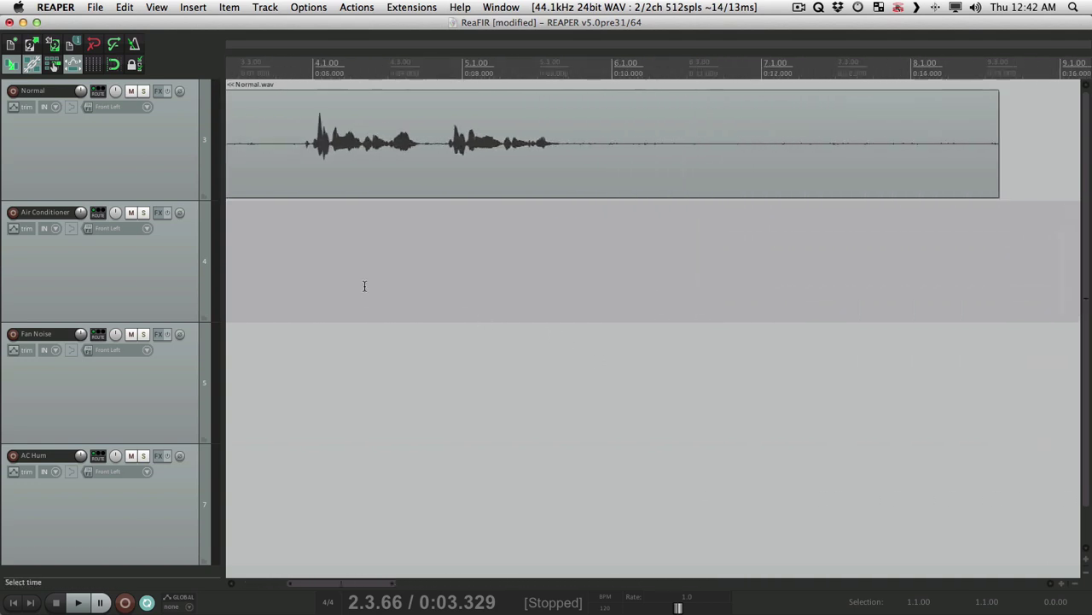
key(space)
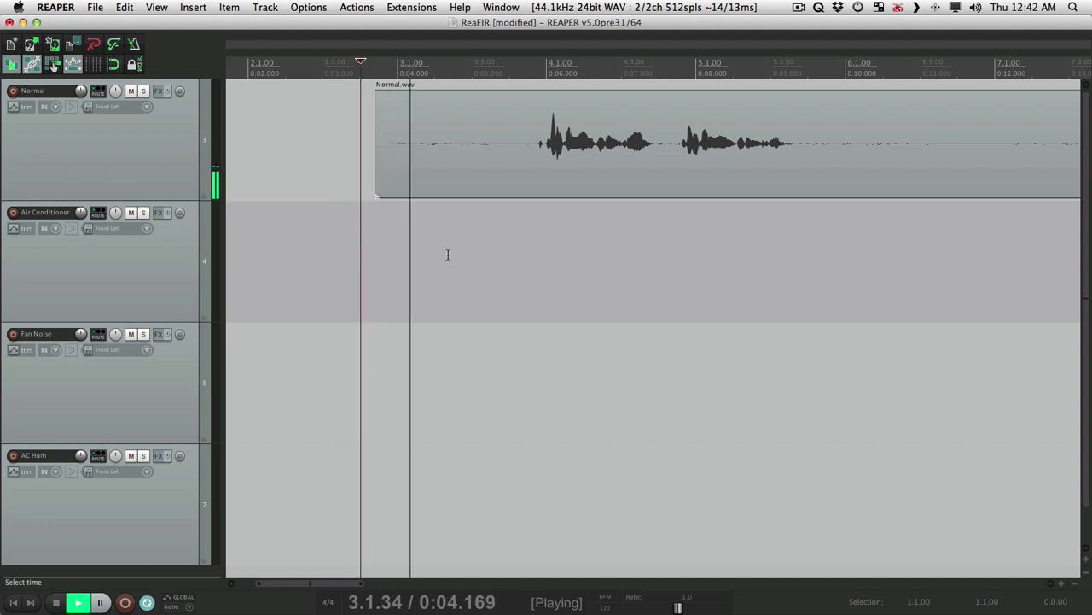
scroll(420, 261, down, 7)
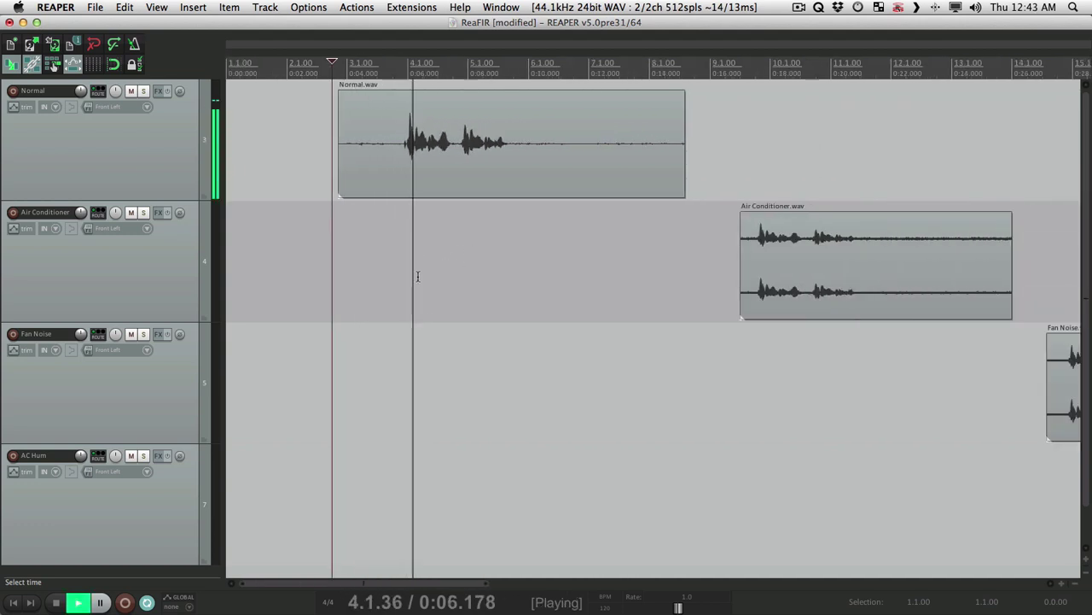
scroll(419, 276, up, 1)
scroll(418, 275, up, 3)
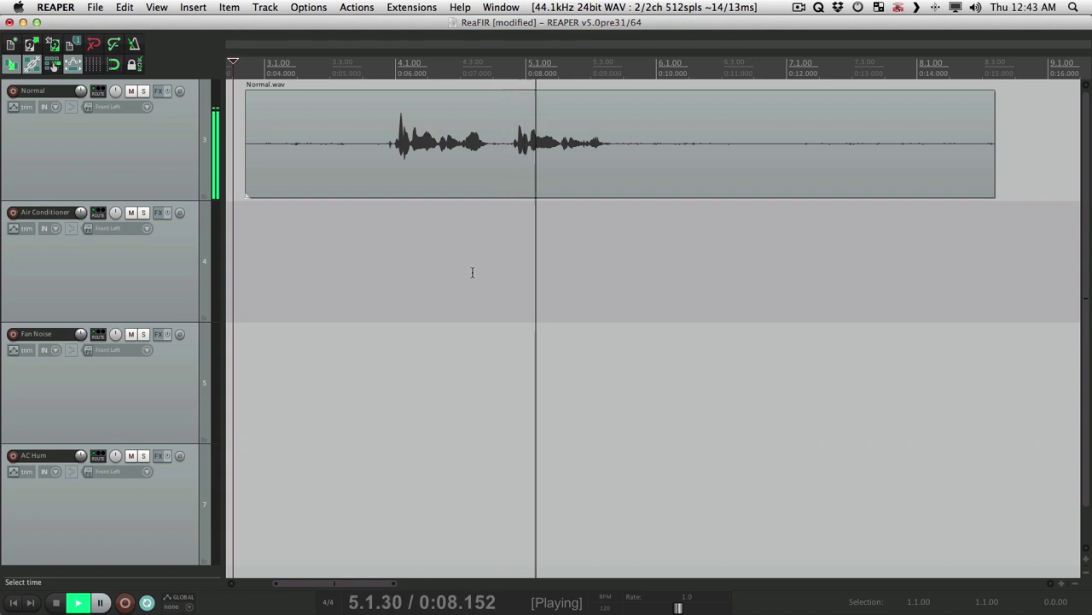
scroll(482, 273, right, 2)
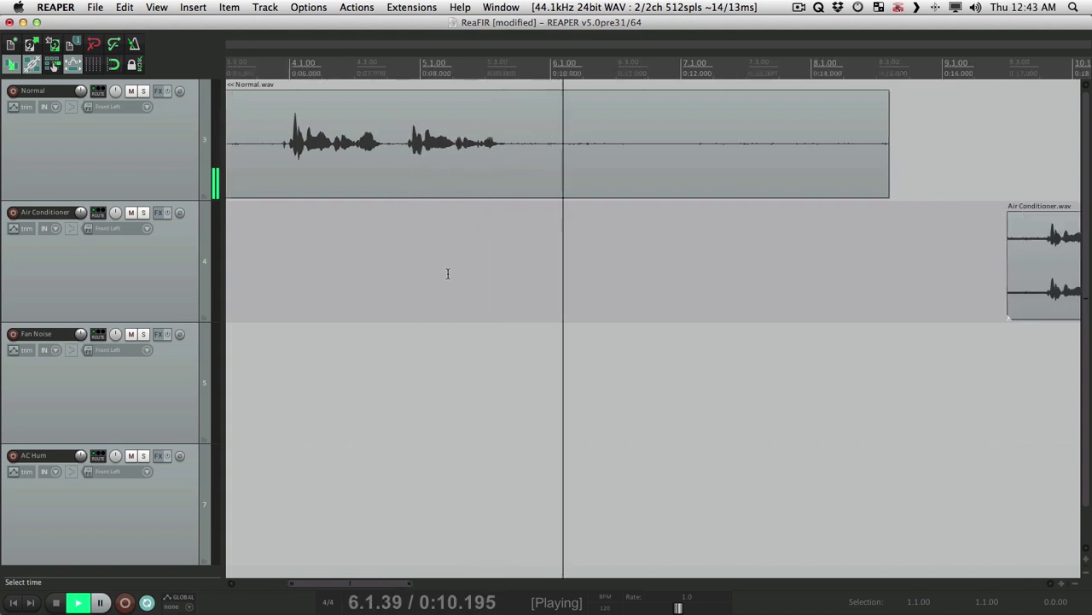
key(space)
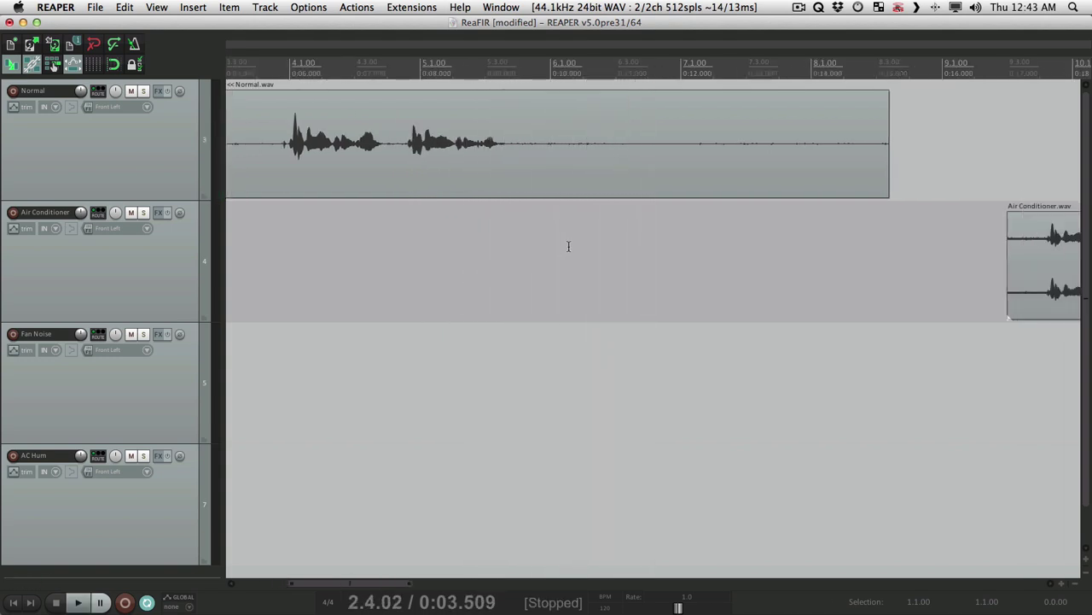
Play the background noise after the speech in Normal.wav twice, starting from about 0:09.9
click(546, 236)
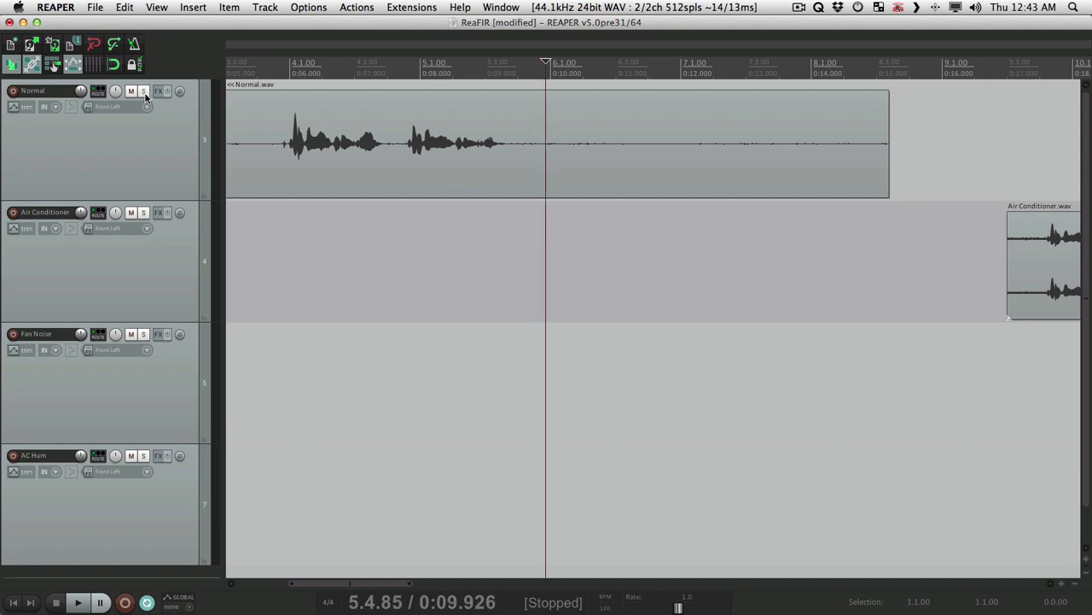
key(space)
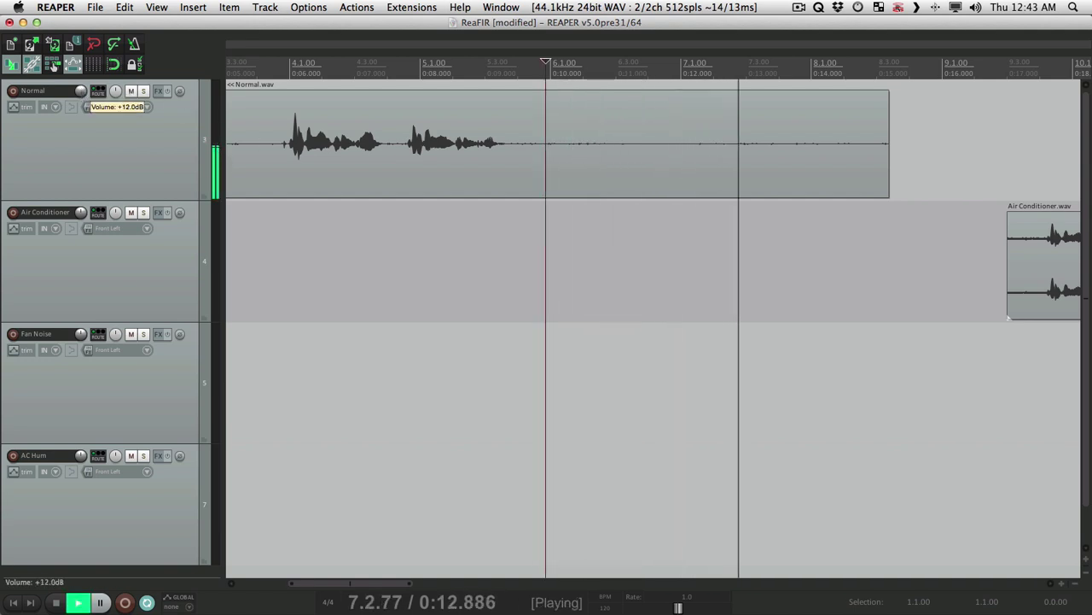
key(space)
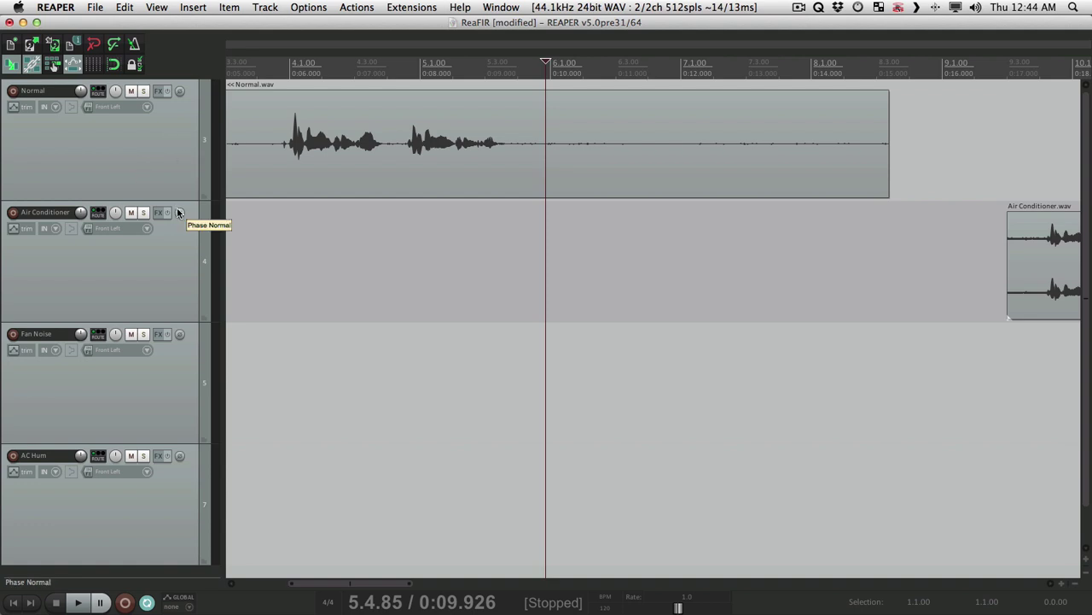
scroll(354, 262, down, 3)
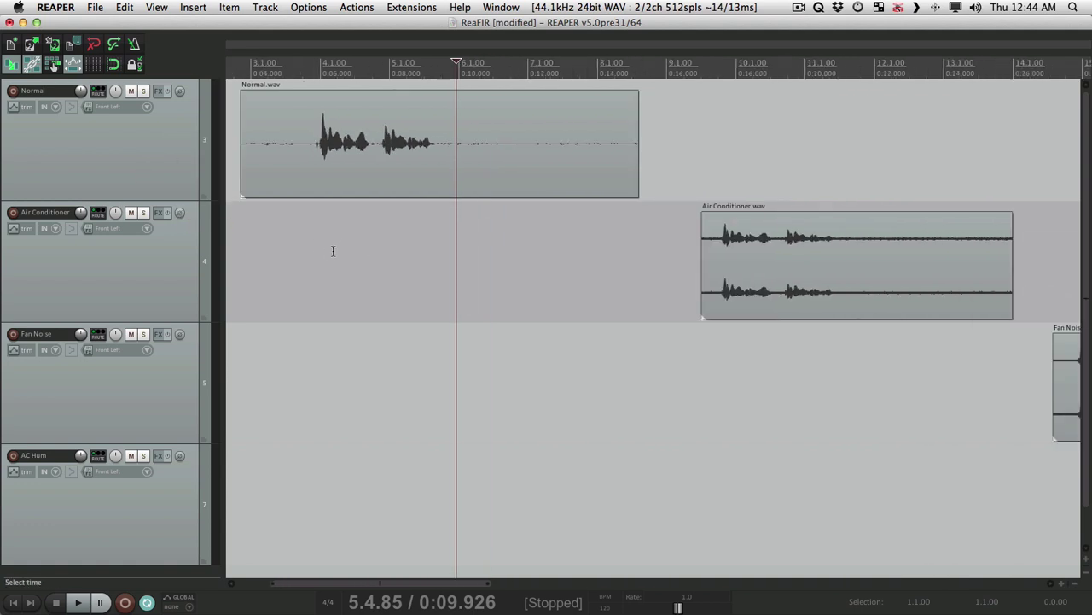
scroll(361, 250, up, 2)
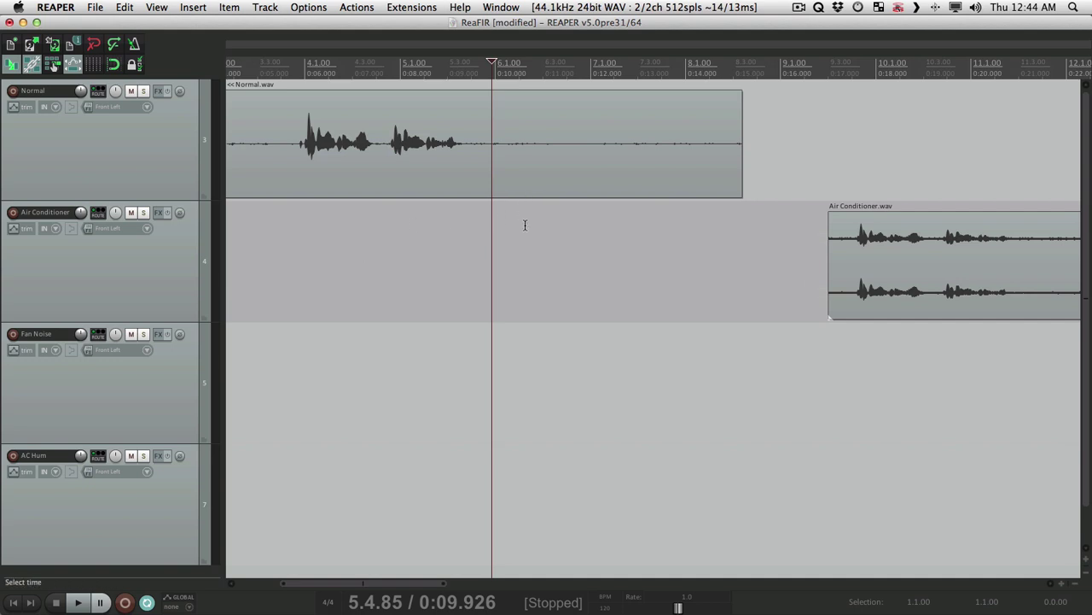
key(space)
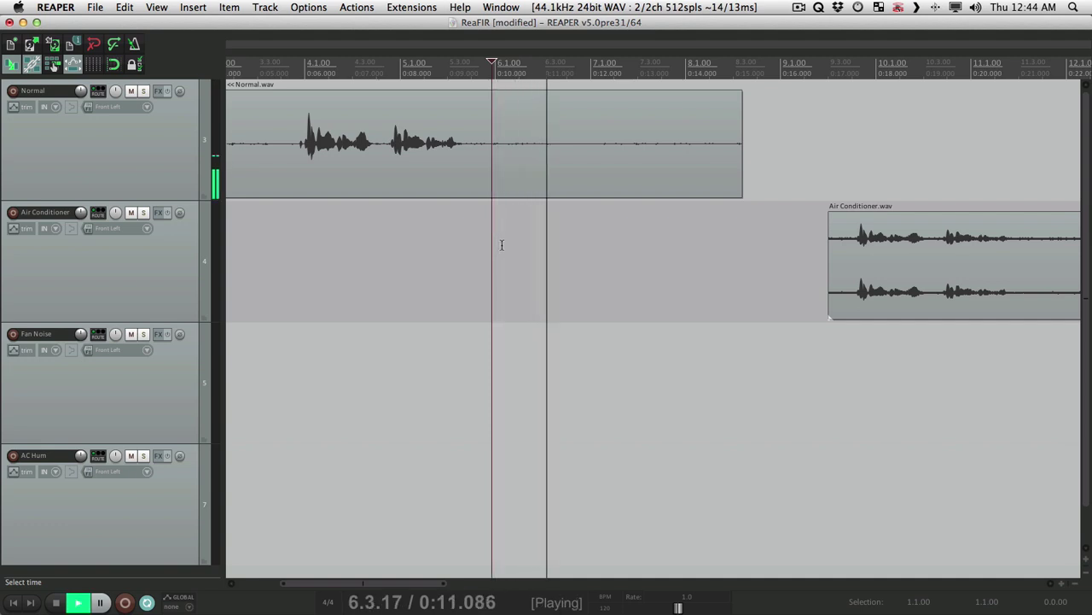
key(space)
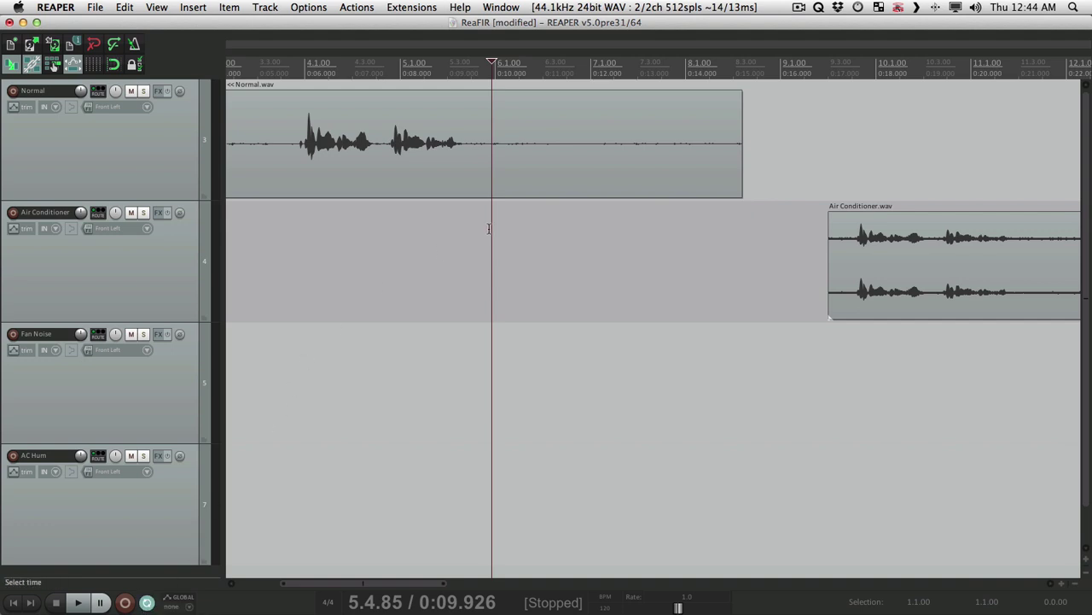
Make a time selection over the noise-only stretch of Normal.wav from 5.4.74 to about 7.1.82 and play it
drag(489, 228, 608, 223)
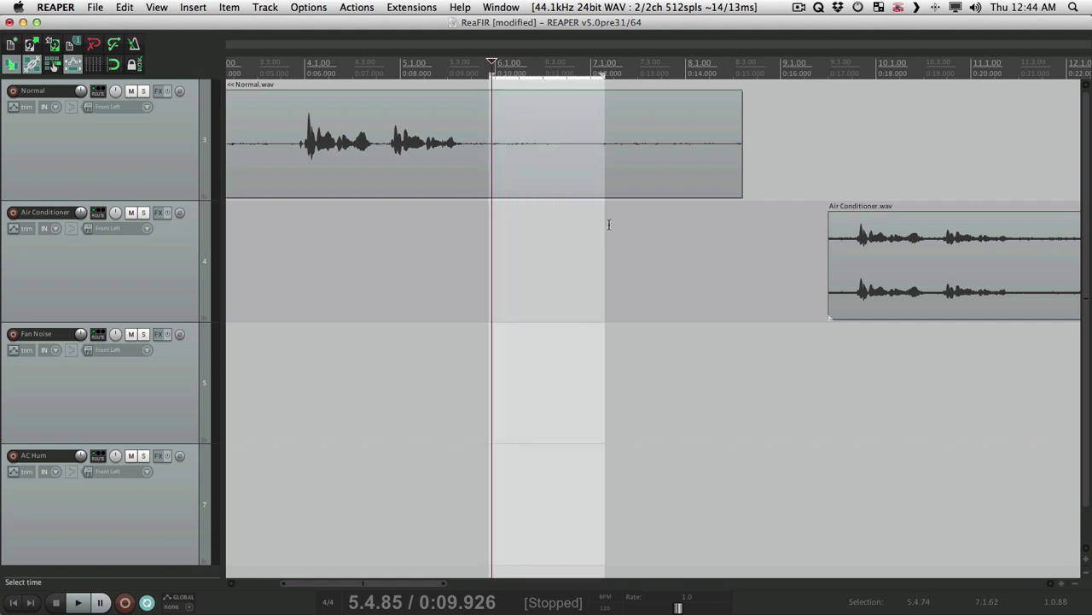
key(space)
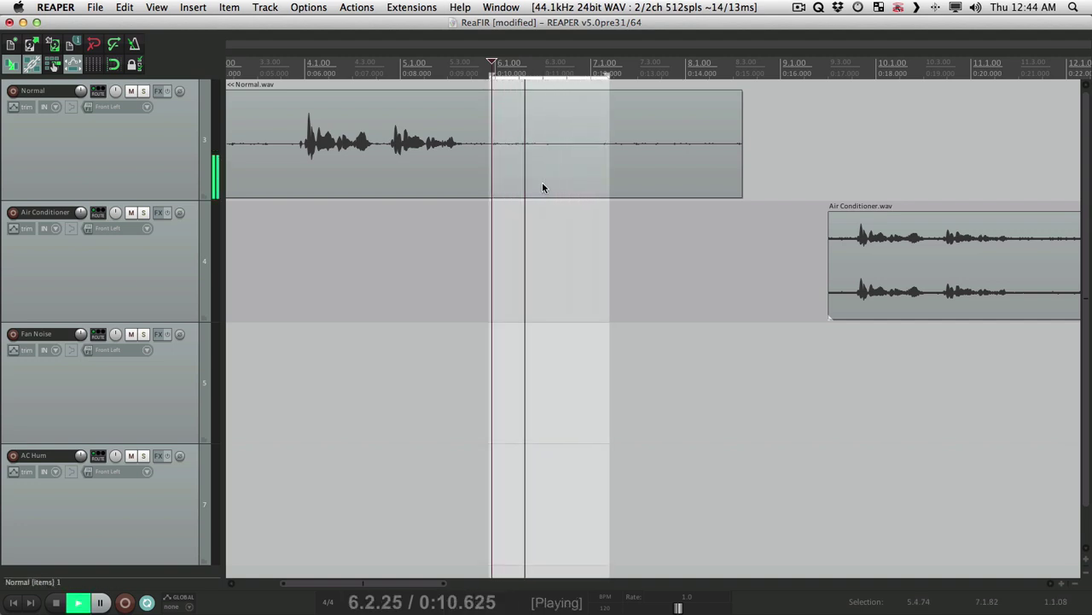
key(space)
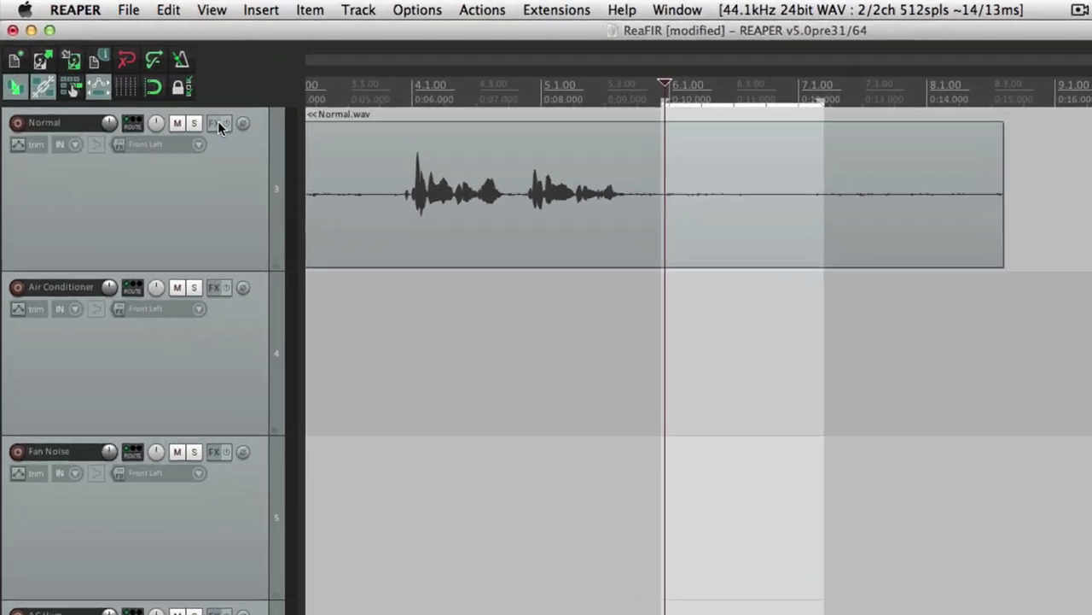
Add the Cockos ReaFir (FFT EQ+Dynamics Processor) effect to the Normal track
click(218, 124)
click(374, 344)
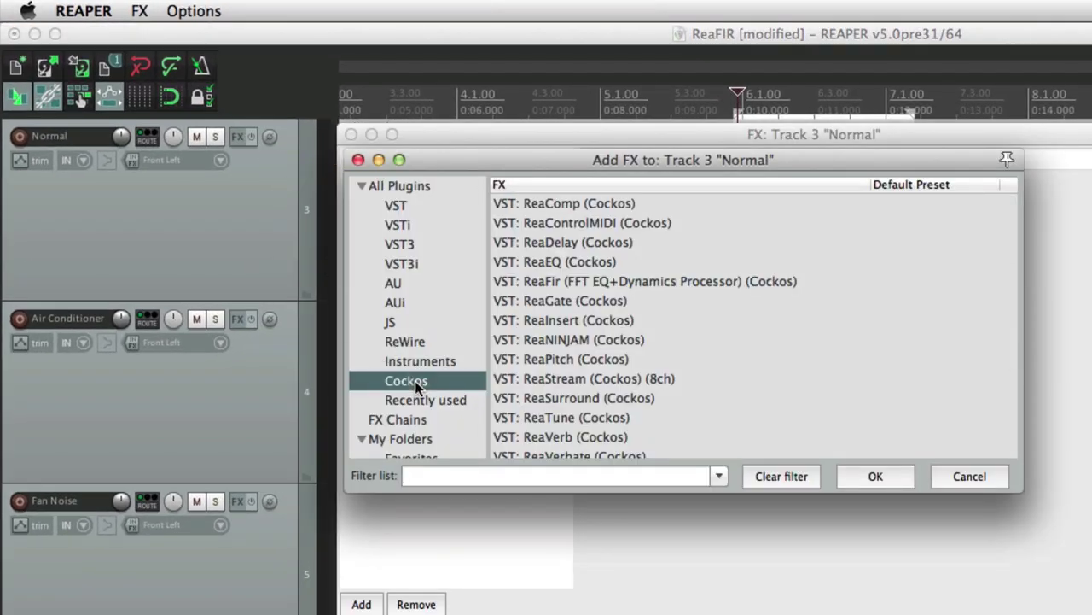
click(566, 281)
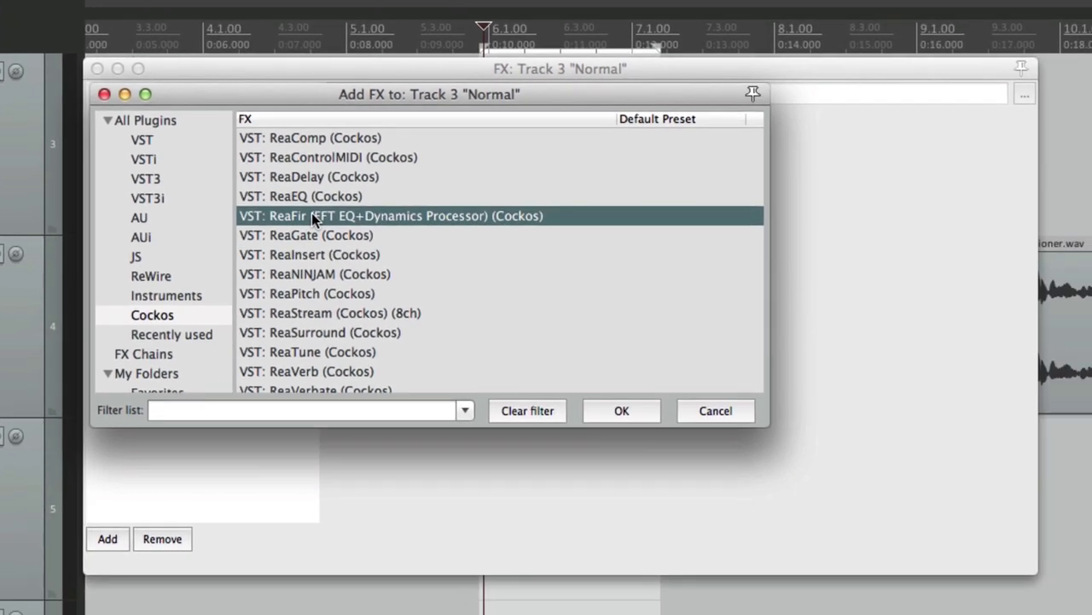
double_click(311, 216)
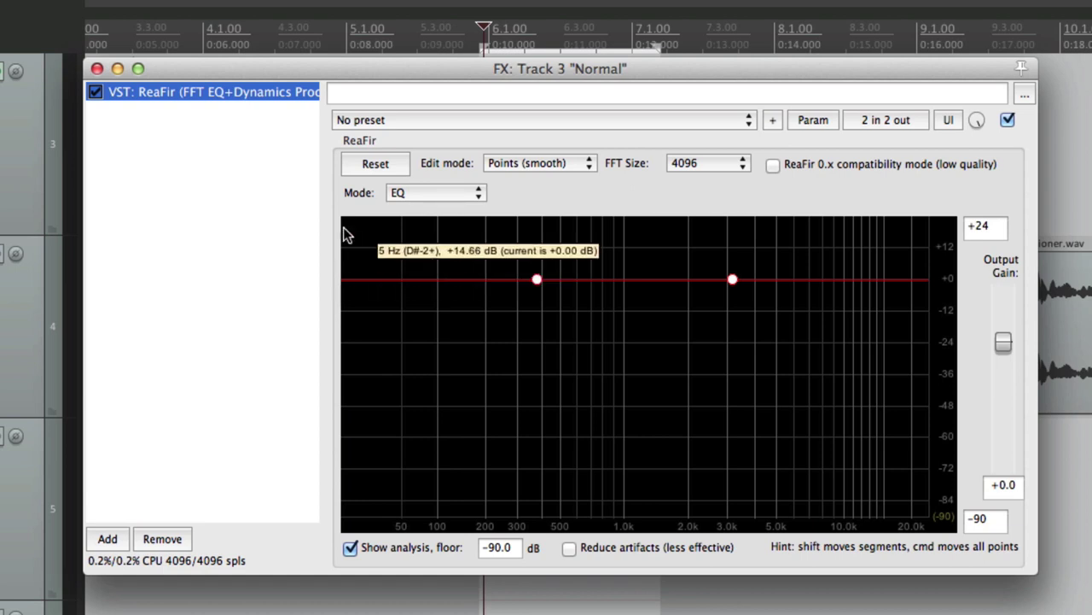
Configure ReaFir with Subtract mode, Precise edit mode and an FFT size of 1024
click(412, 195)
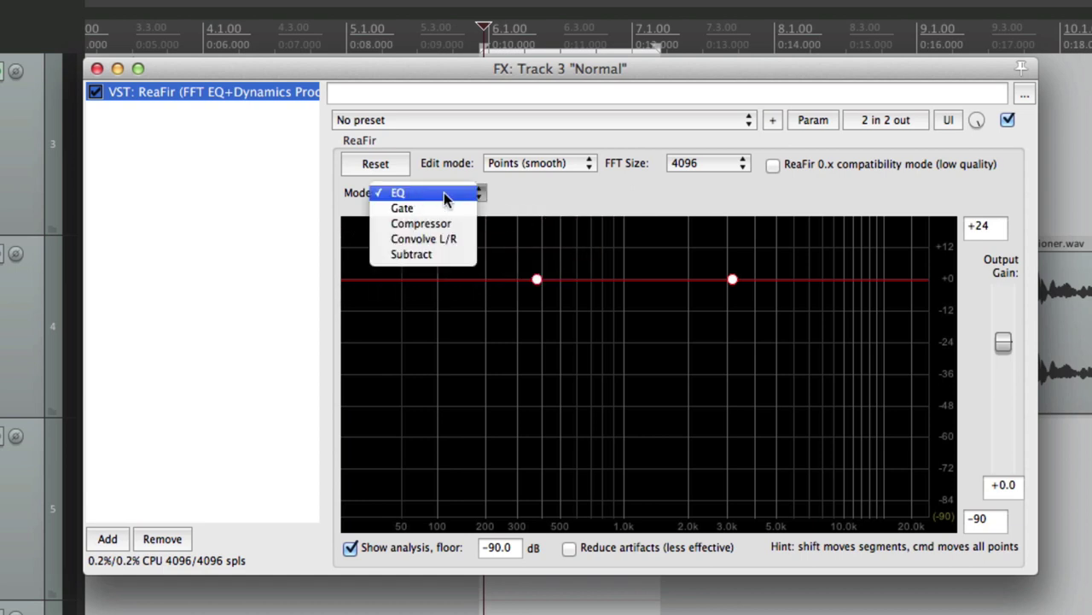
click(469, 254)
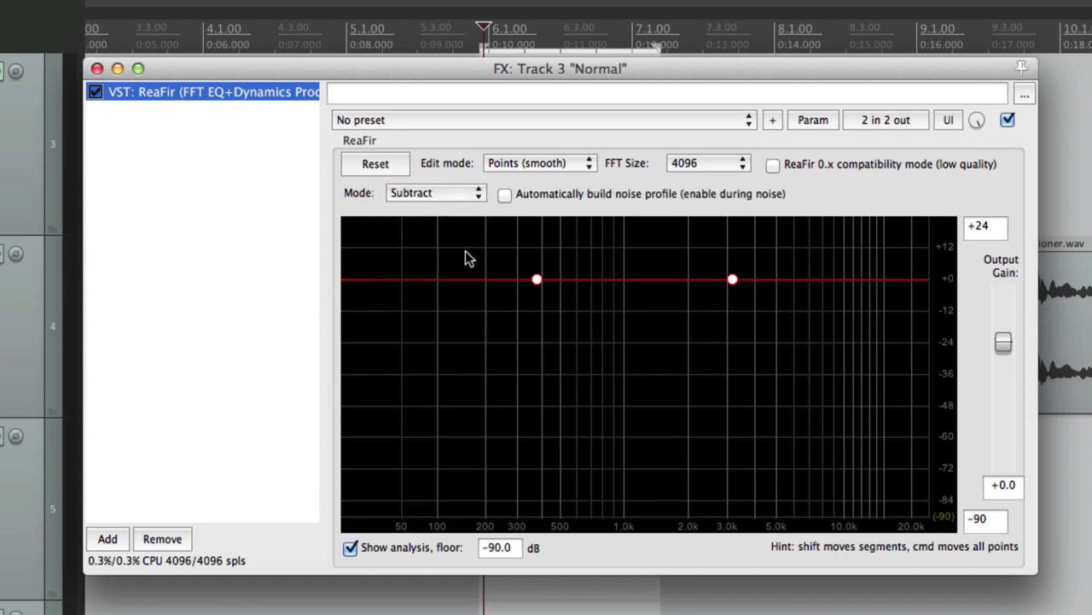
click(528, 161)
click(530, 149)
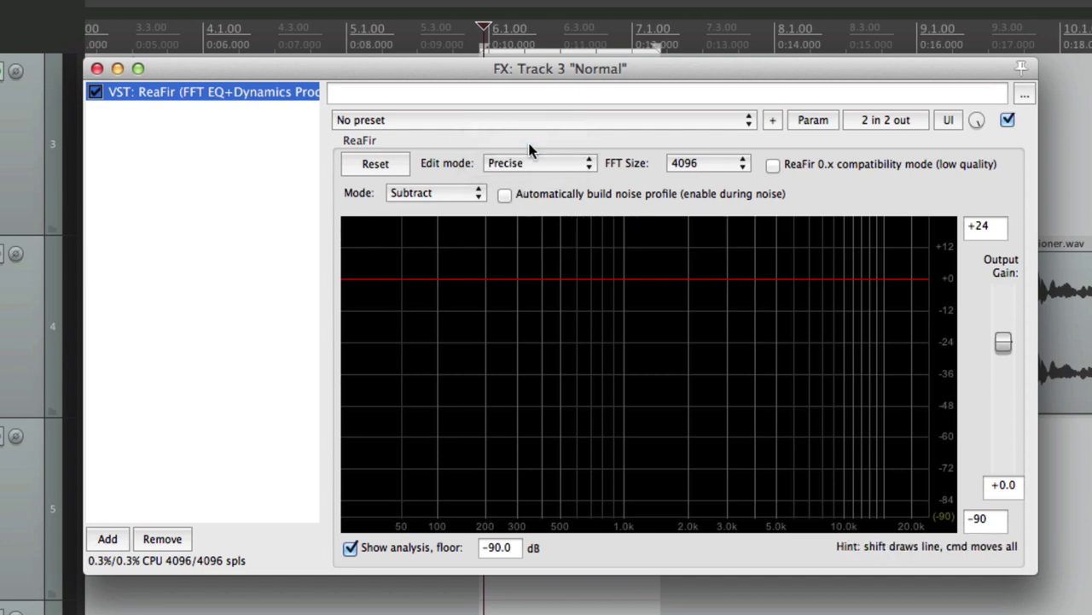
click(715, 165)
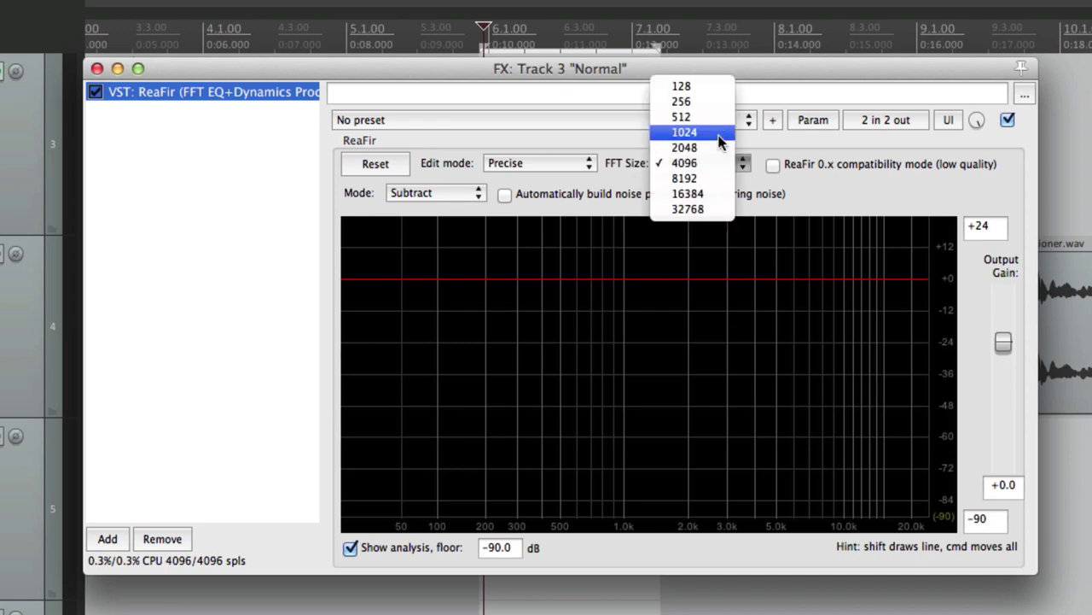
click(717, 130)
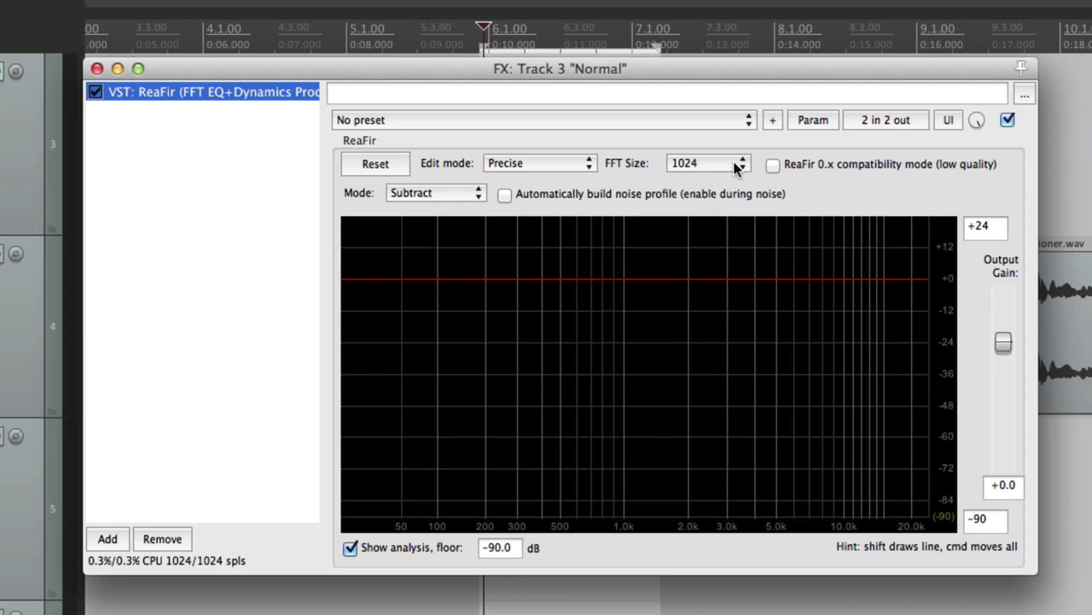
Build ReaFir's noise profile automatically while briefly playing the selected noise, and switch automatic profiling off again
click(503, 198)
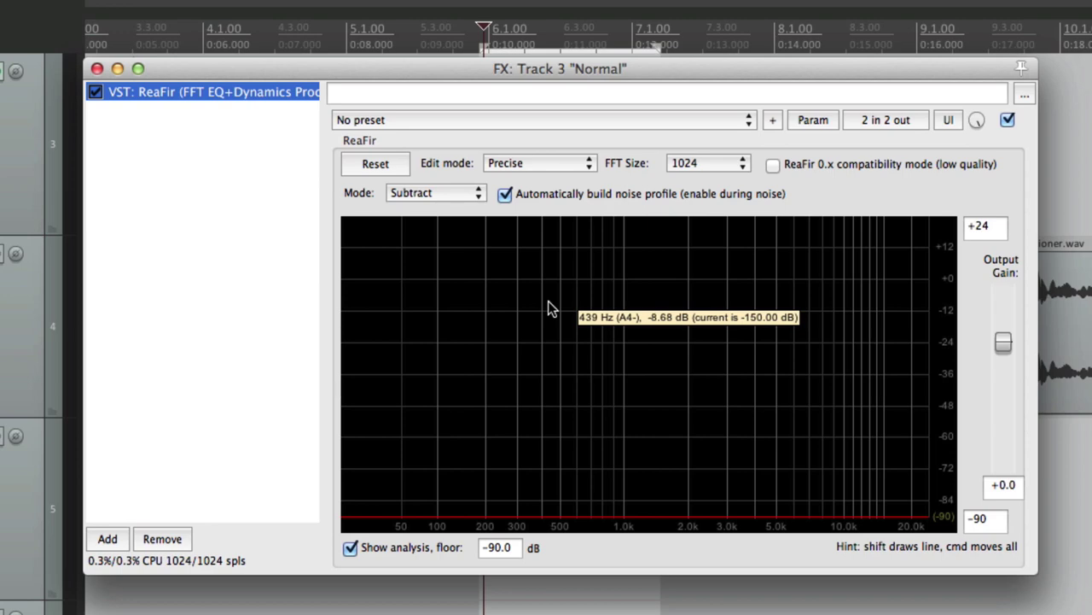
key(space)
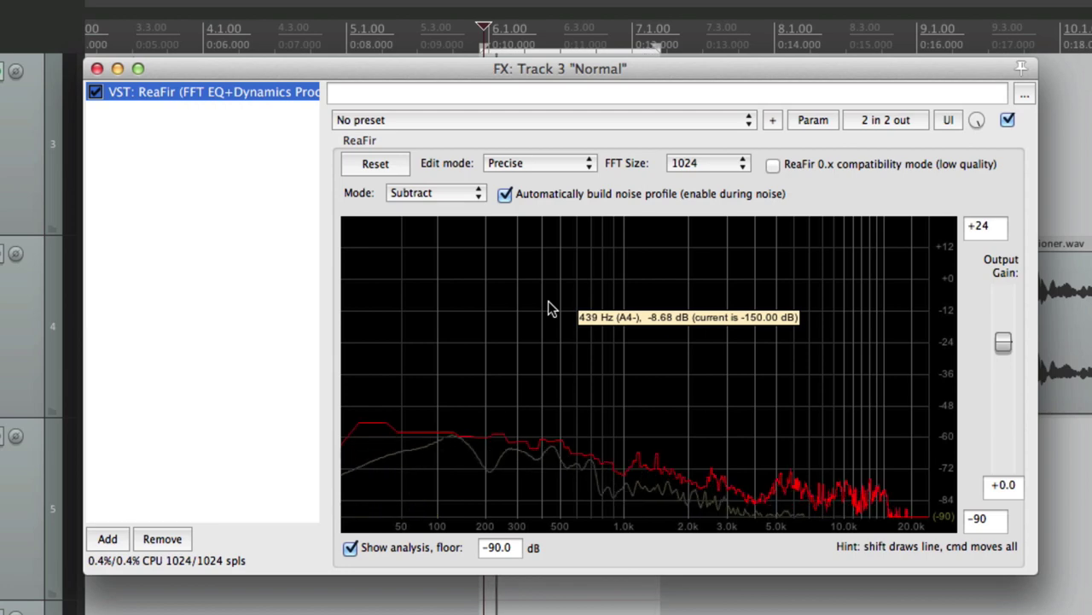
key(space)
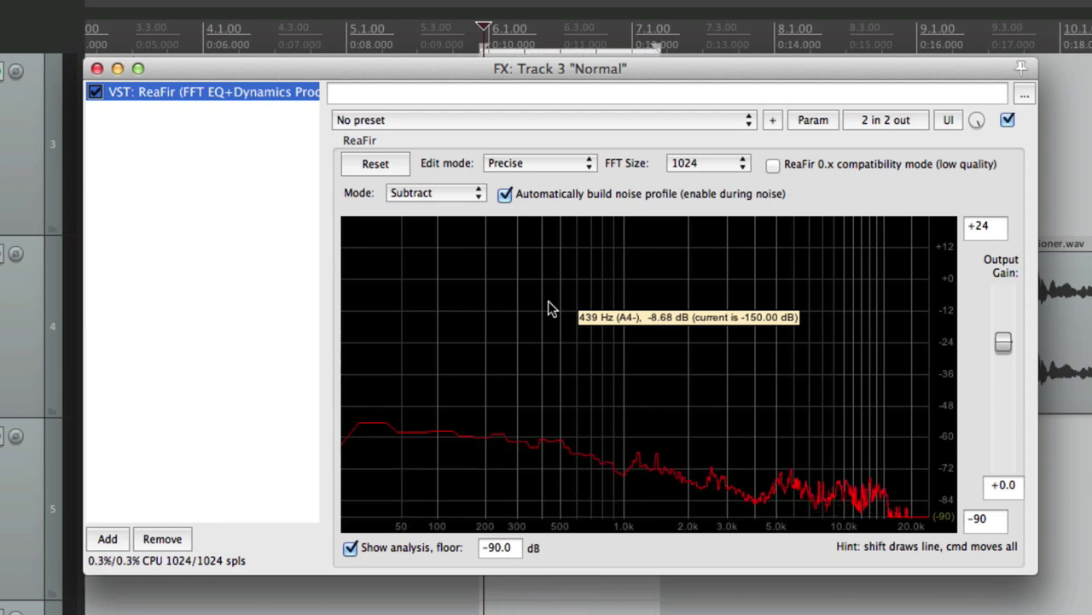
click(506, 195)
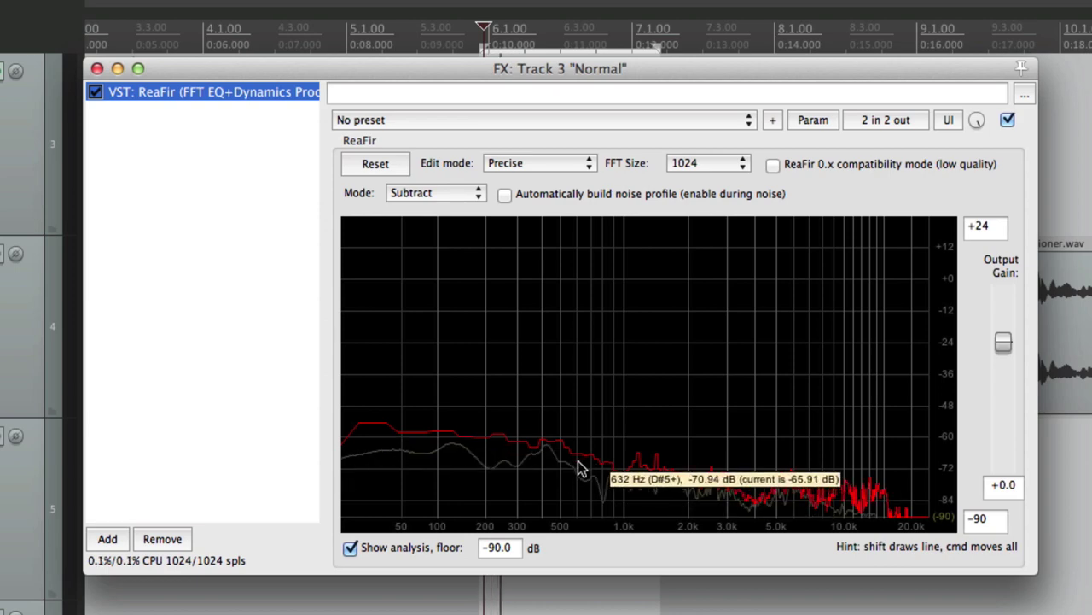
Audition the noise while shifting the whole noise profile far down, and raise it to about -36 dB around 640 Hz
key(space)
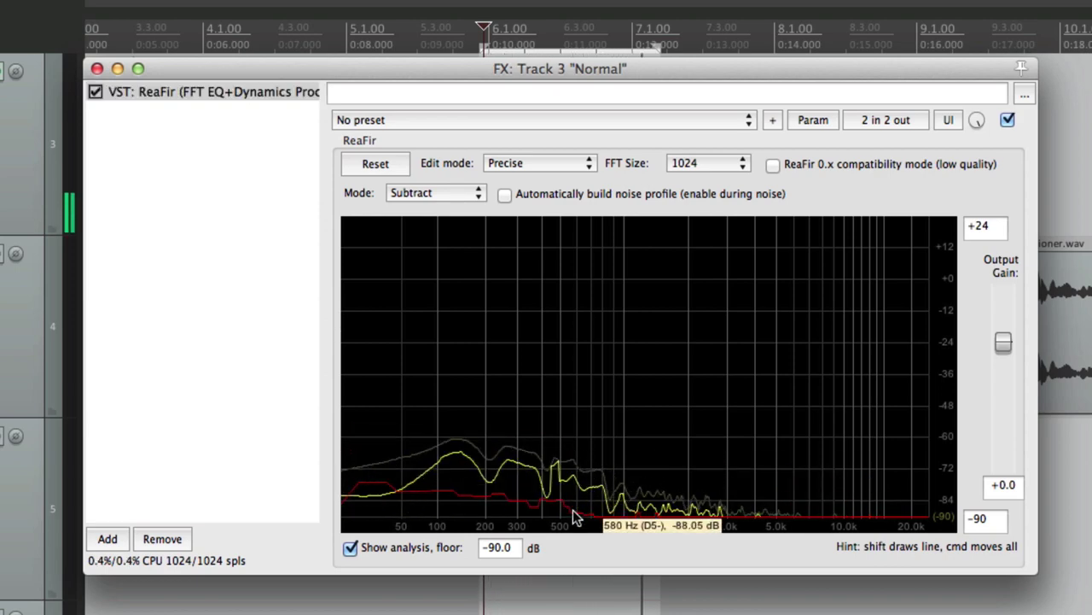
key(space)
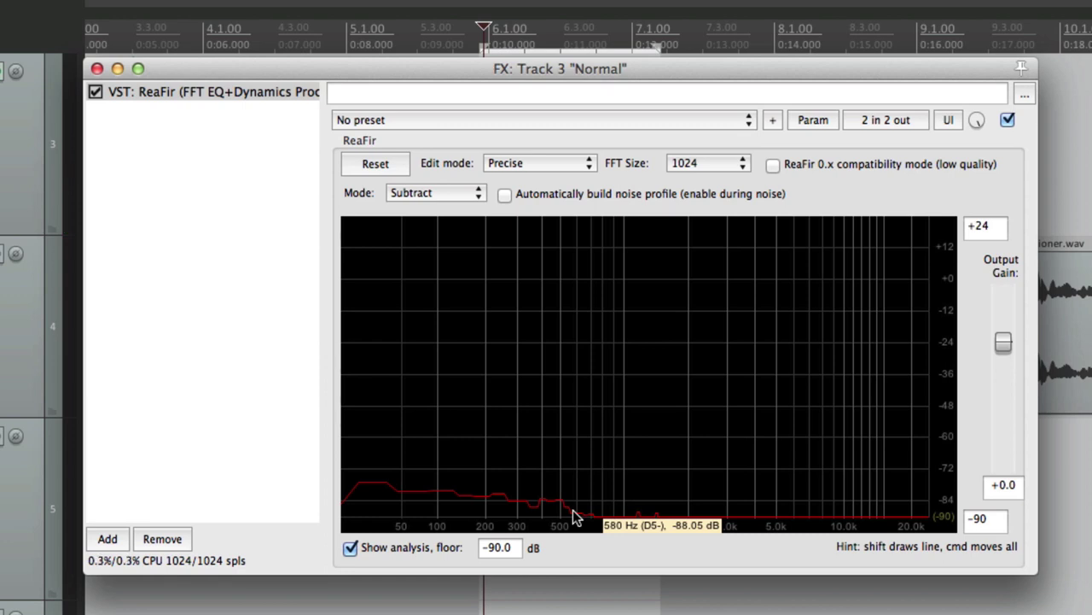
key(space)
drag(573, 510, 576, 372)
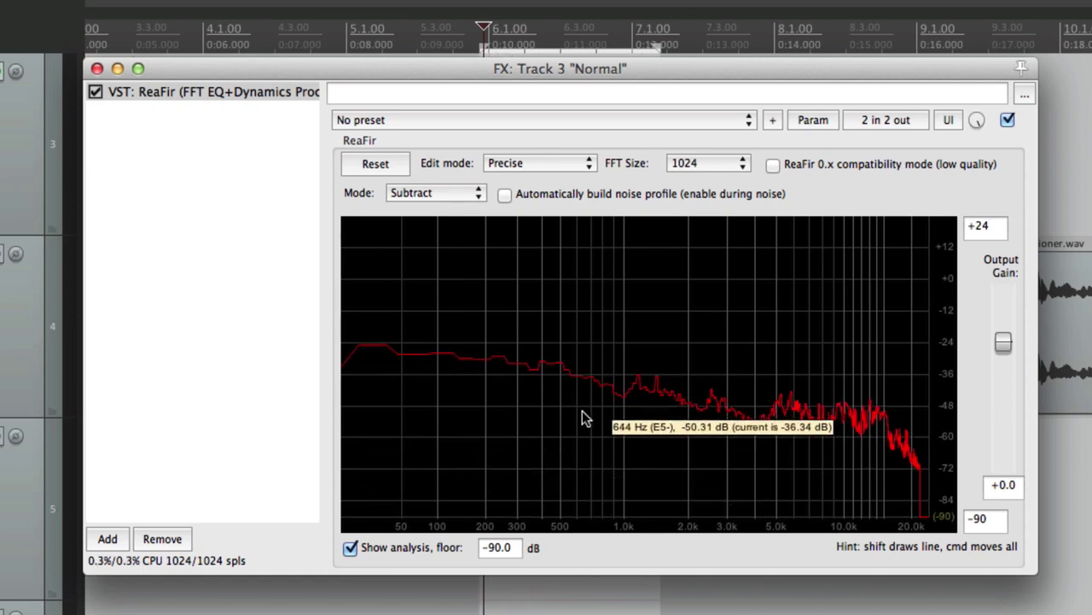
Close the effects window, select the spoken part of Normal.wav from about 0:05.6 to 0:09.8, and play it
key(Escape)
scroll(561, 307, left, 5)
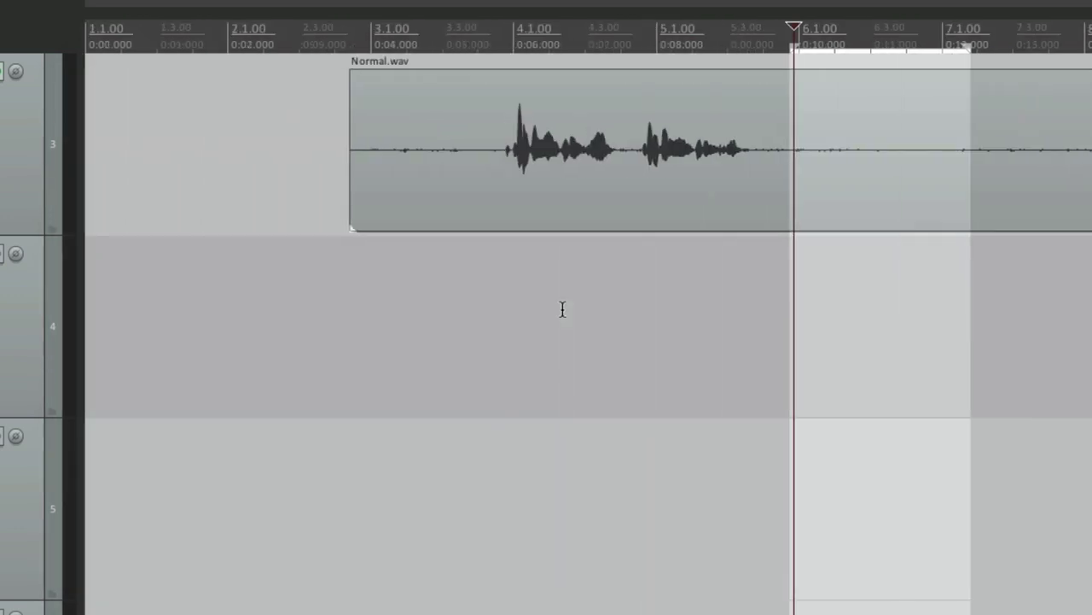
drag(483, 308, 782, 334)
key(space)
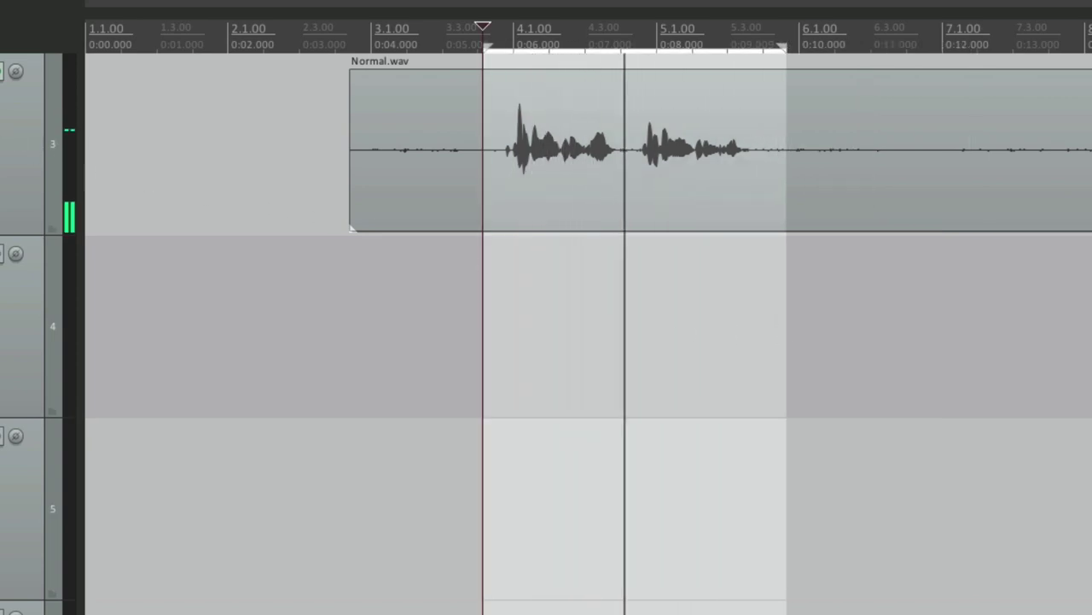
Reopen the Normal track's ReaFir settings and lower the whole noise profile to about -72 dB around 790 Hz
key(f)
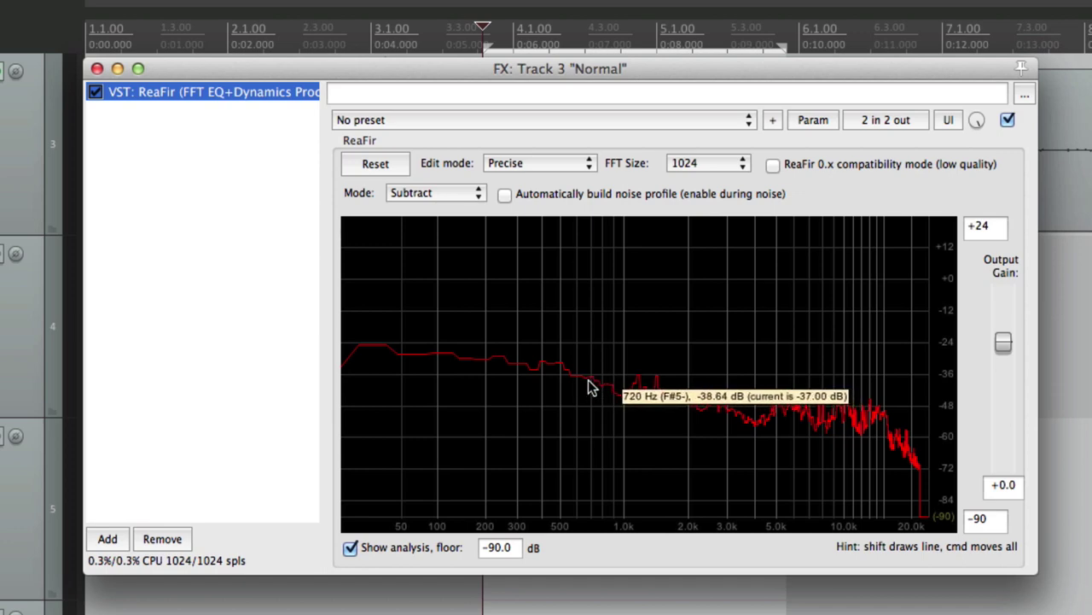
mouse_move(583, 381)
mouse_down()
mouse_move(587, 469)
mouse_move(594, 390)
mouse_move(588, 373)
mouse_move(585, 478)
mouse_move(600, 466)
mouse_move(600, 525)
mouse_move(602, 475)
mouse_up()
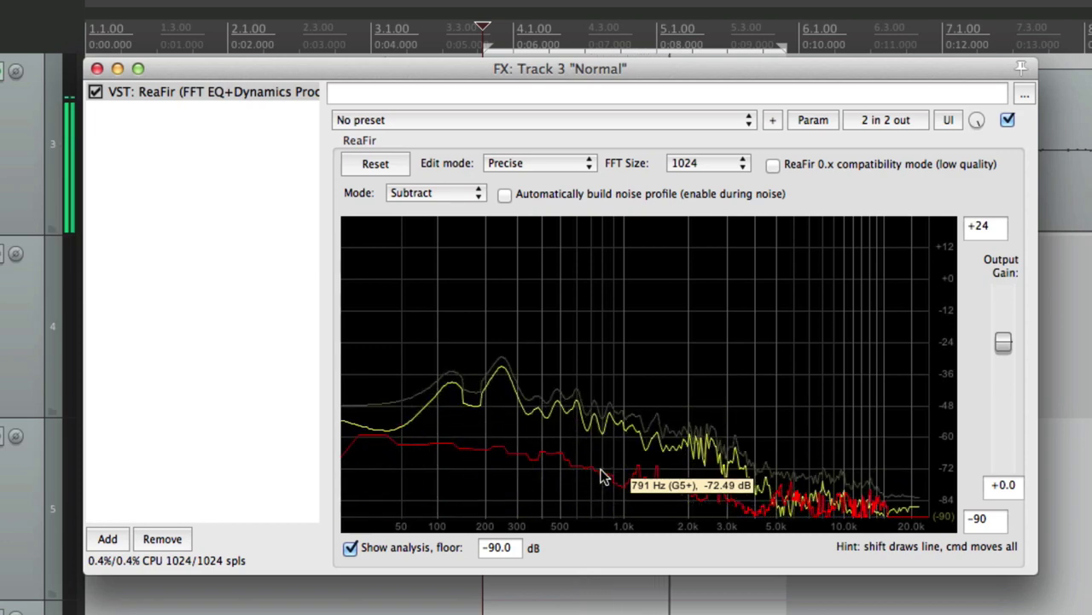
Play the selected speech on the Normal track with ReaFir bypassed and enabled to compare the sound
key(space)
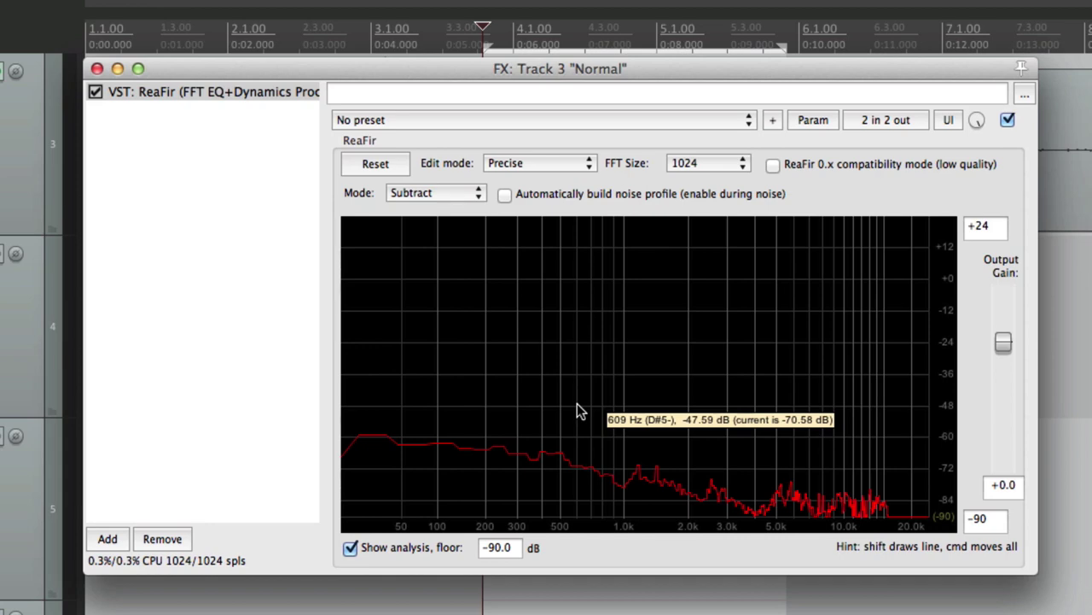
key(space)
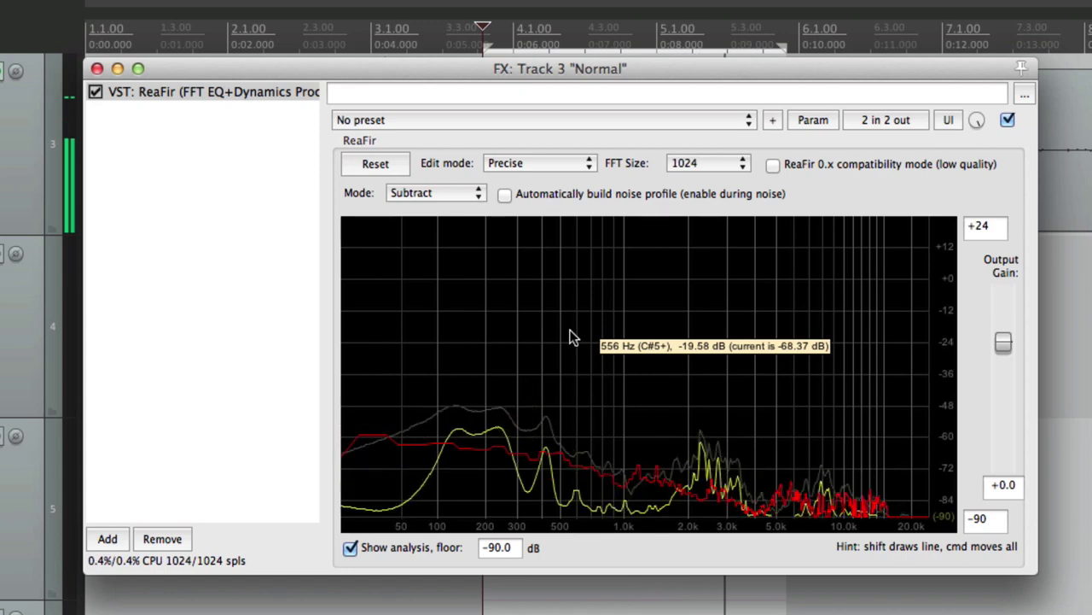
key(space)
click(97, 92)
click(96, 93)
key(space)
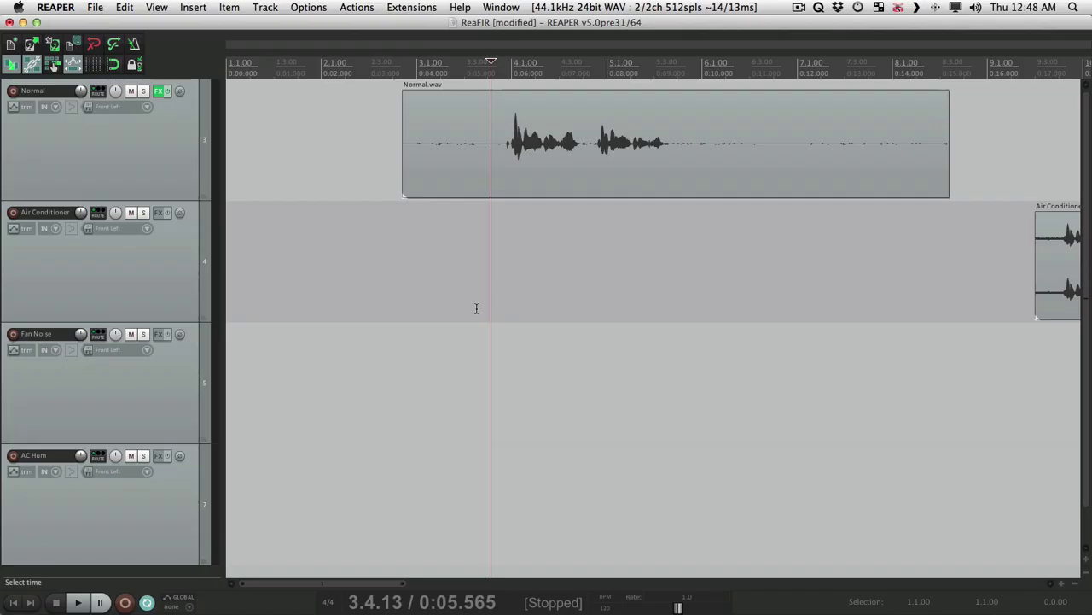
Play Air Conditioner.wav from just before its start through the speech and into the noise-only part, and stop
scroll(478, 308, down, 3)
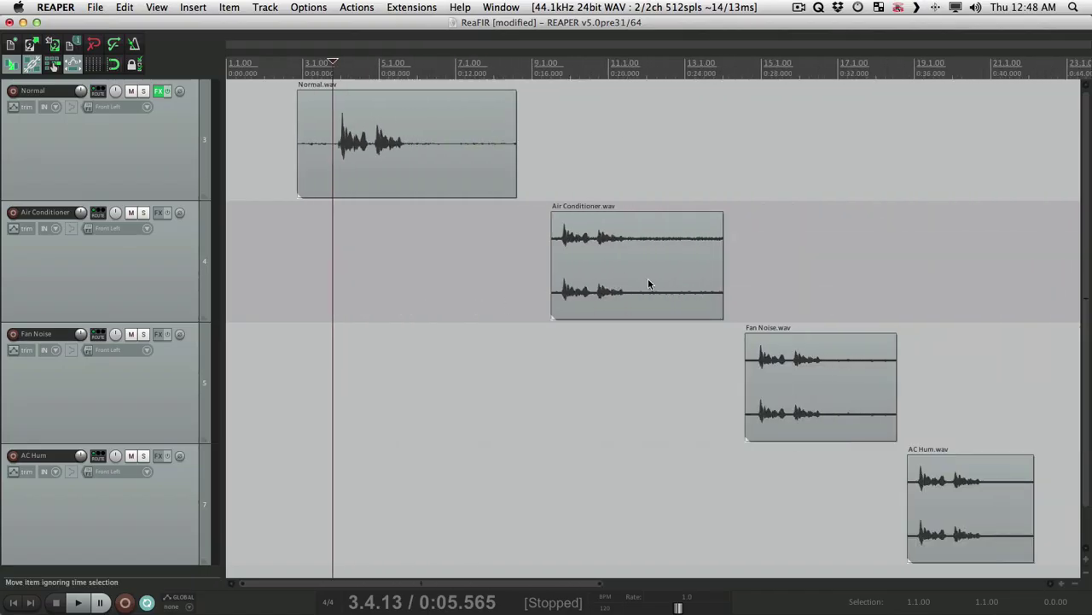
scroll(702, 286, up, 2)
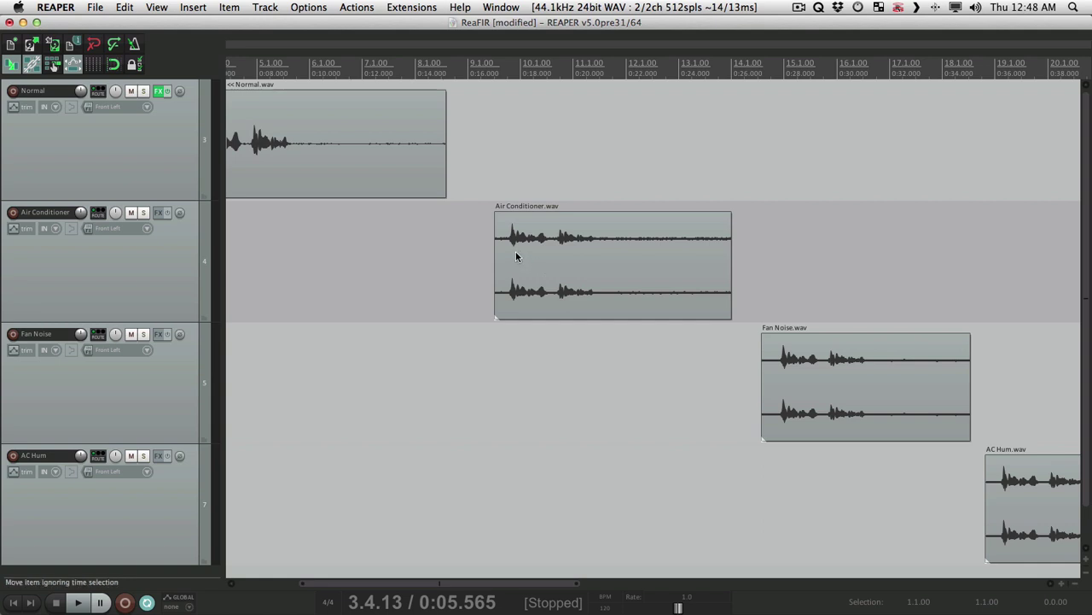
click(489, 250)
key(space)
scroll(557, 259, up, 3)
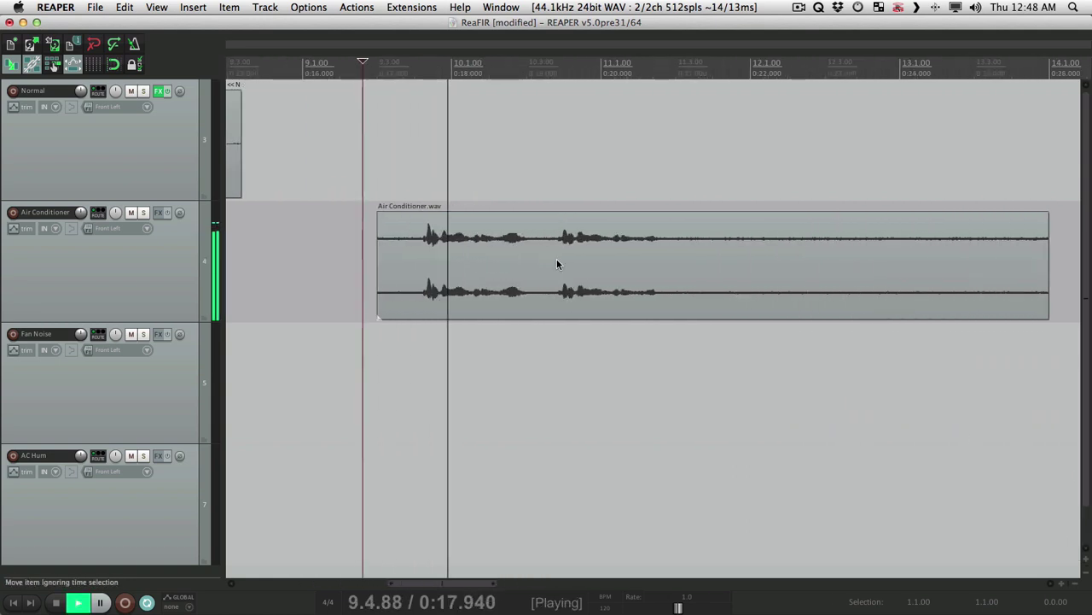
scroll(542, 272, down, 1)
scroll(586, 266, down, 3)
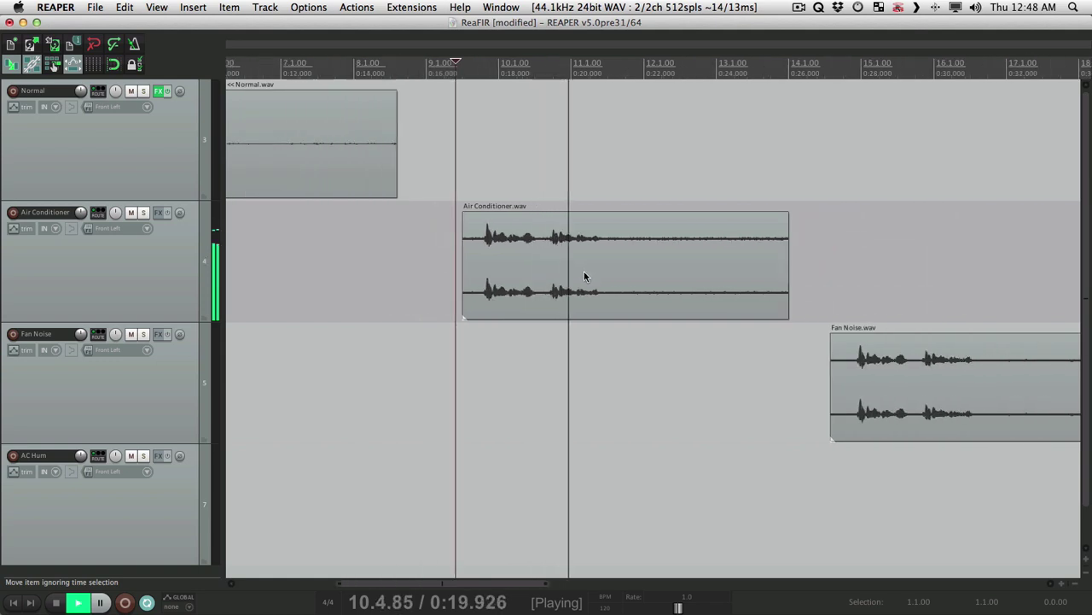
scroll(583, 271, up, 2)
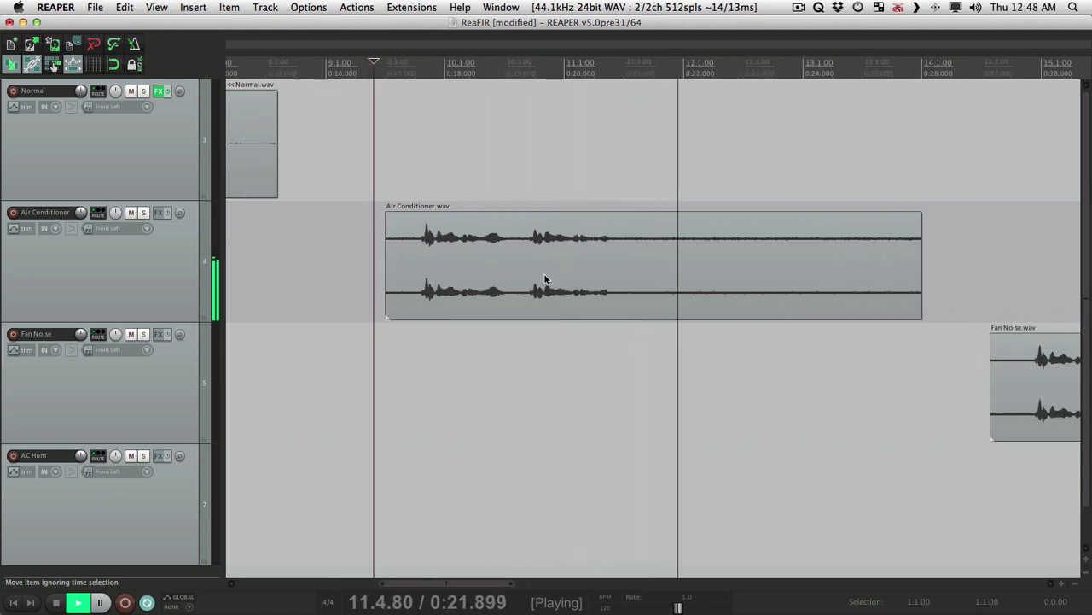
key(space)
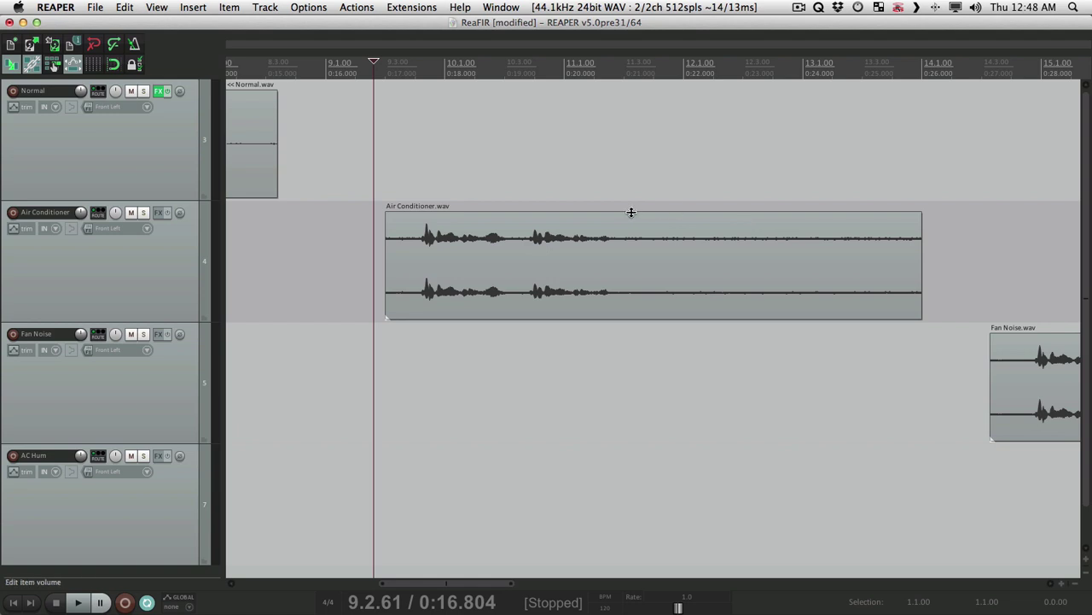
Select the noise-only part of Air Conditioner.wav from about 0:21.3 to 0:23.1 and briefly play it
drag(642, 209, 752, 219)
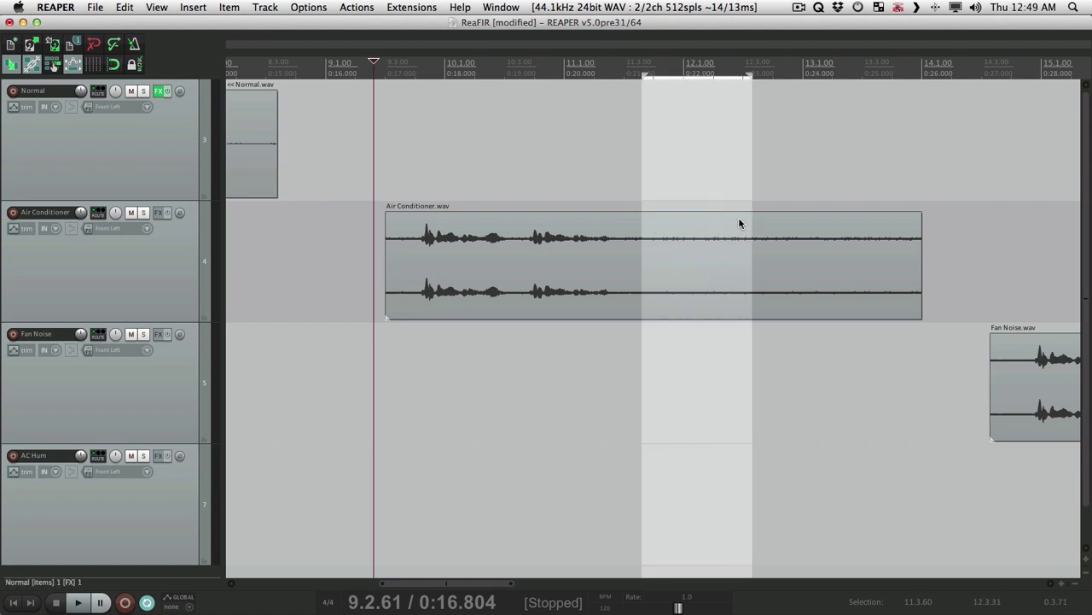
click(638, 207)
key(space)
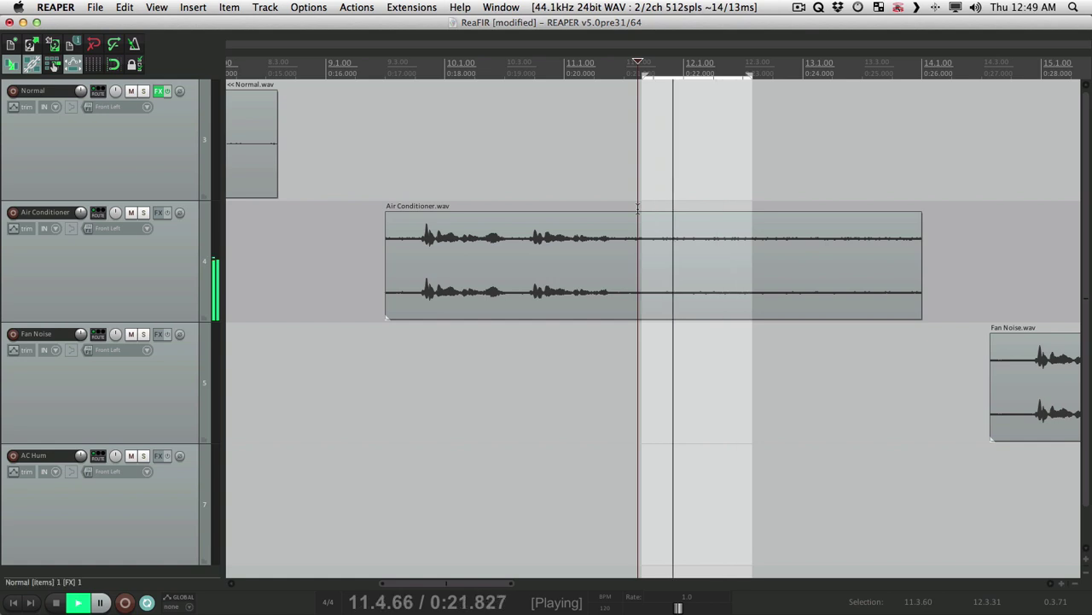
key(space)
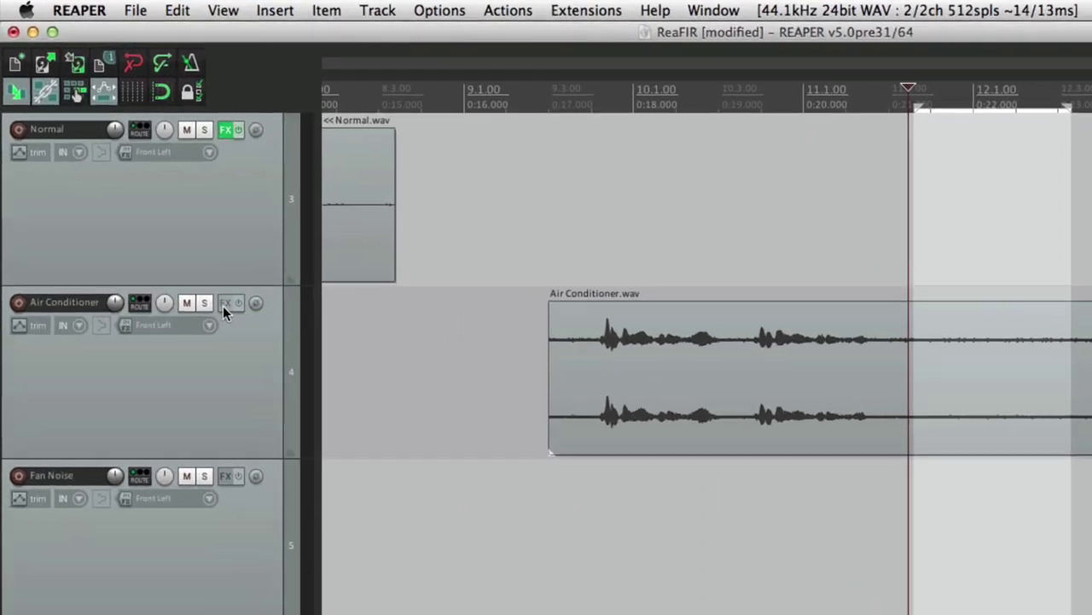
Add the Cockos ReaFir (FFT EQ+Dynamics Processor) plug-in to the Air Conditioner track
click(225, 304)
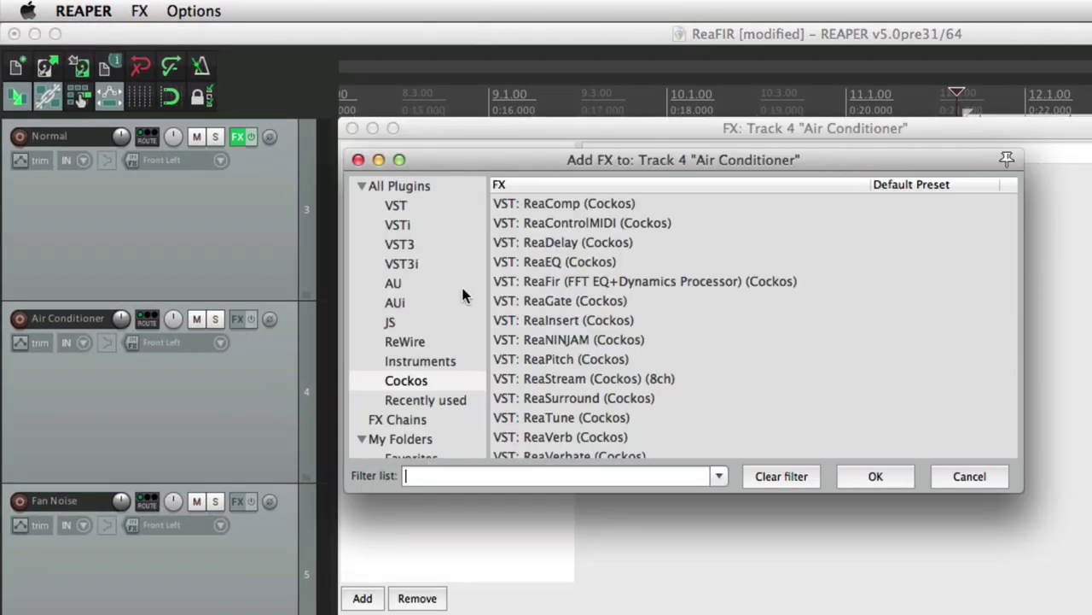
click(545, 287)
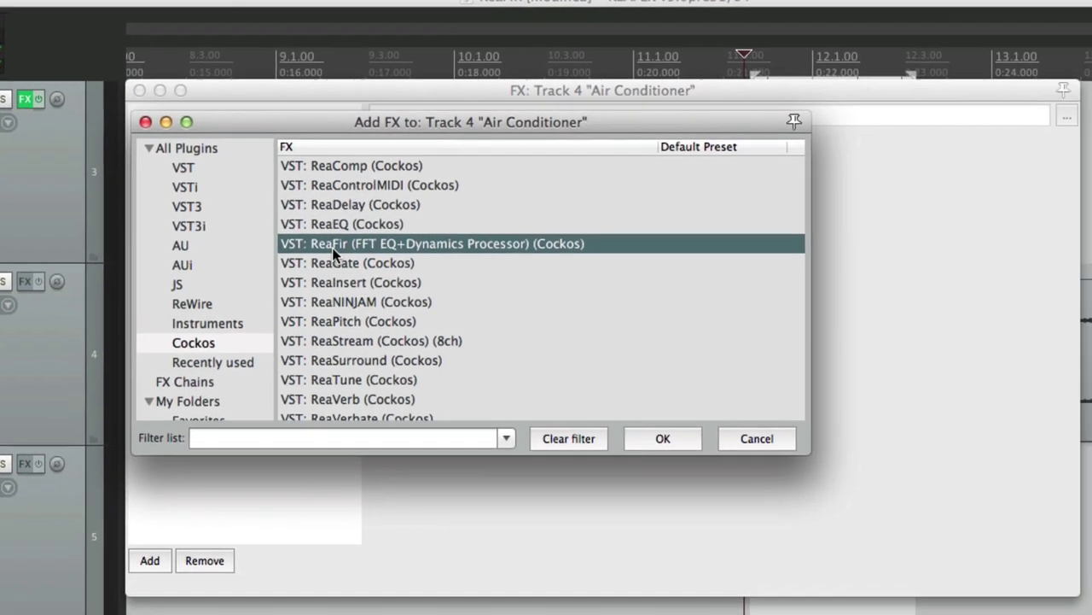
double_click(545, 287)
Set ReaFir to Subtract mode with Precise editing and an FFT size of 1024
click(385, 203)
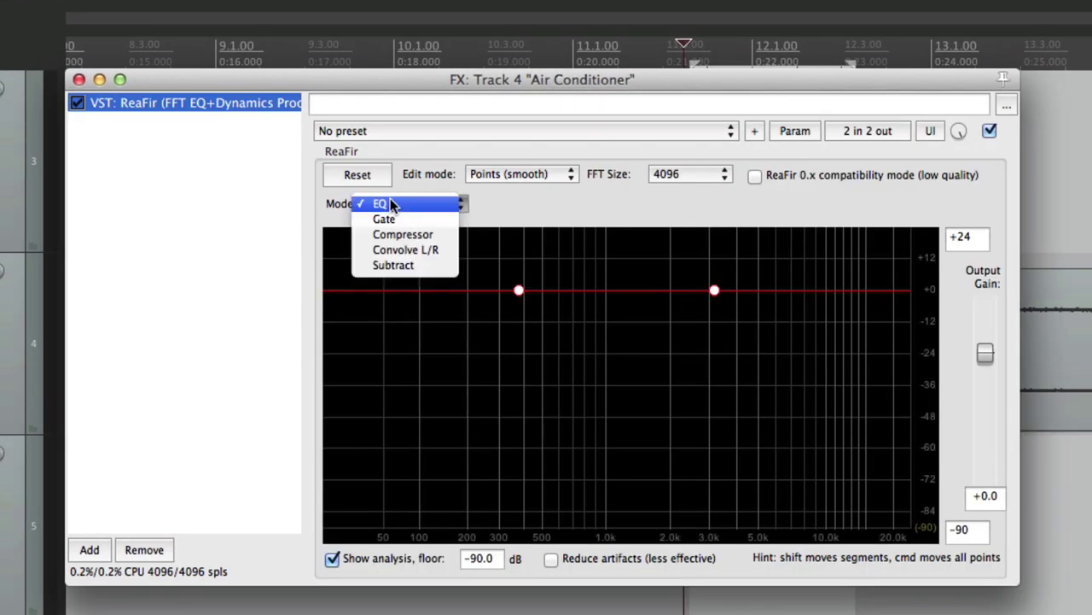
click(439, 265)
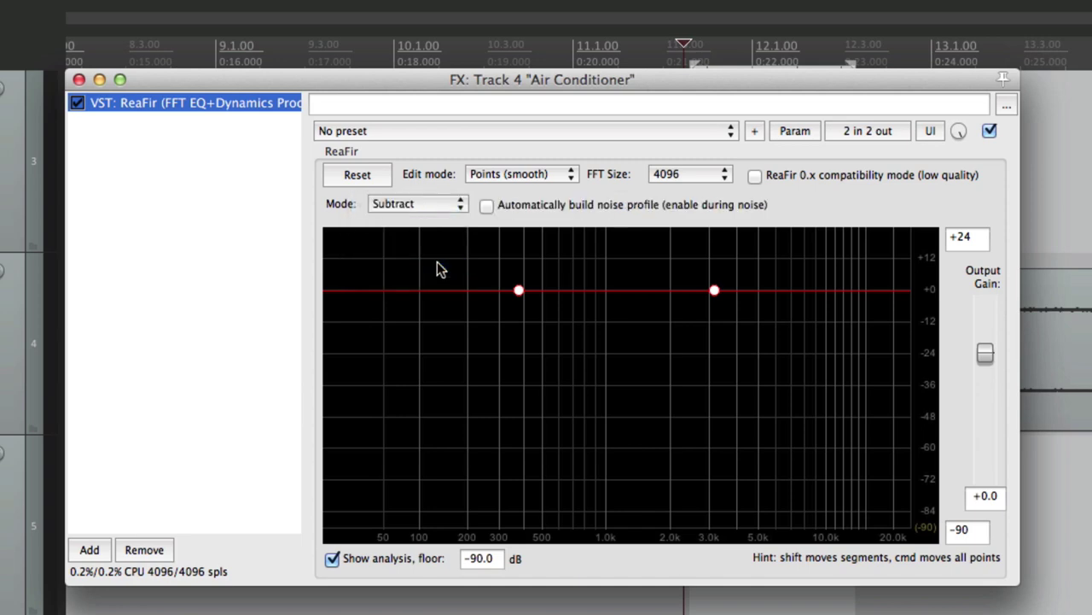
click(513, 174)
click(515, 160)
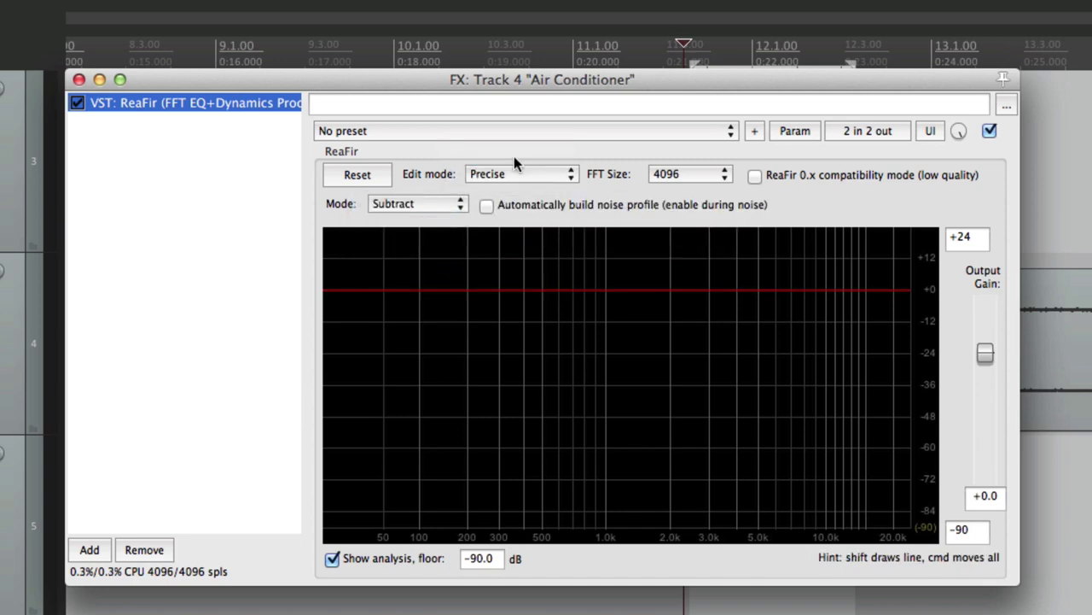
click(684, 168)
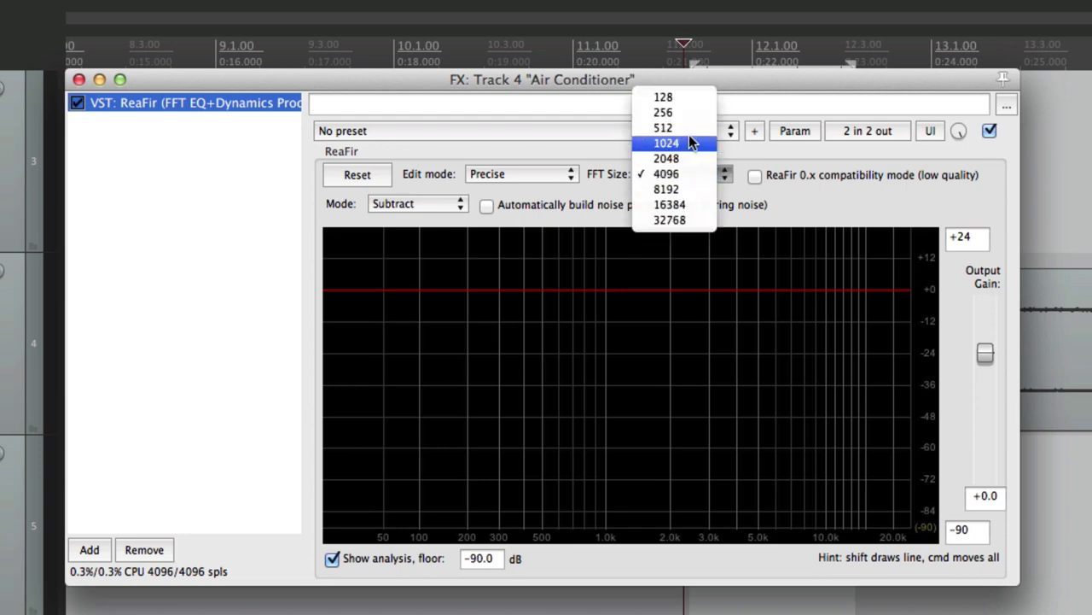
click(687, 142)
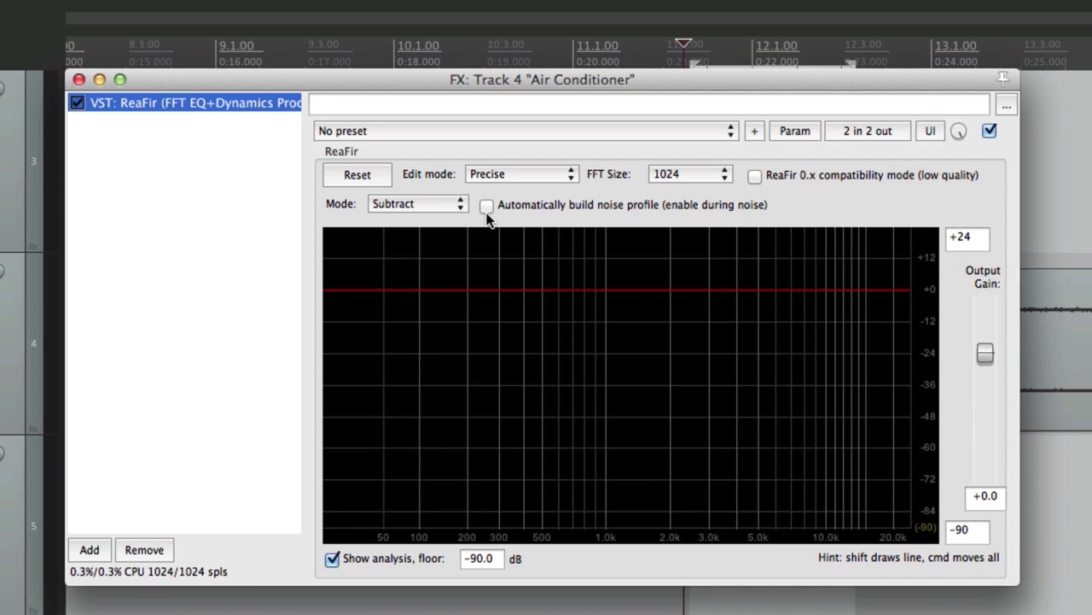
Save the ReaFir settings as a preset named "Noise Reduction" and enable automatic noise profile building
click(755, 133)
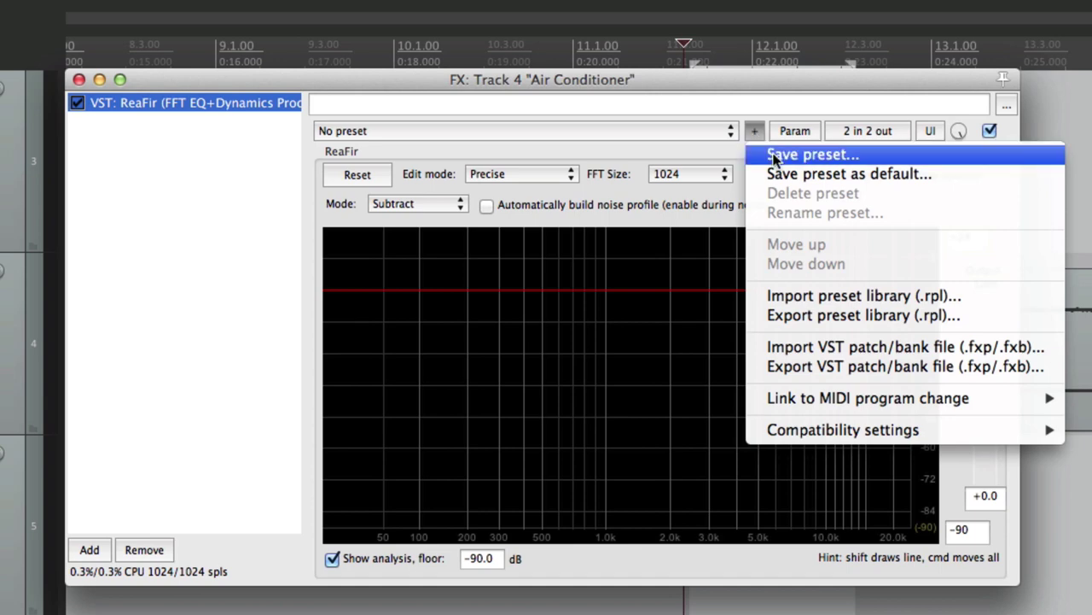
click(774, 156)
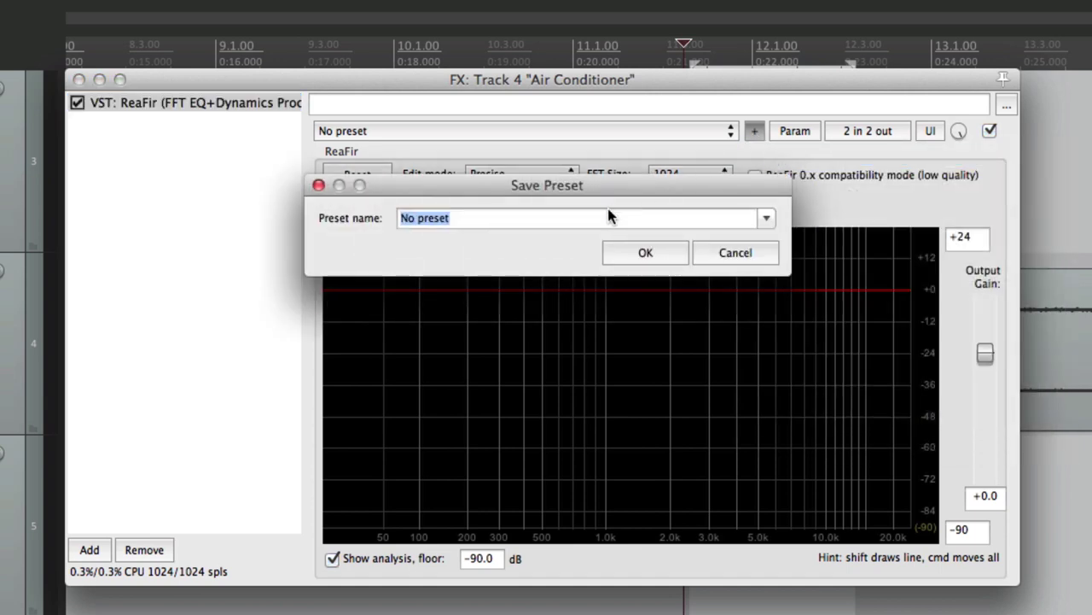
text(Noise Reduction)
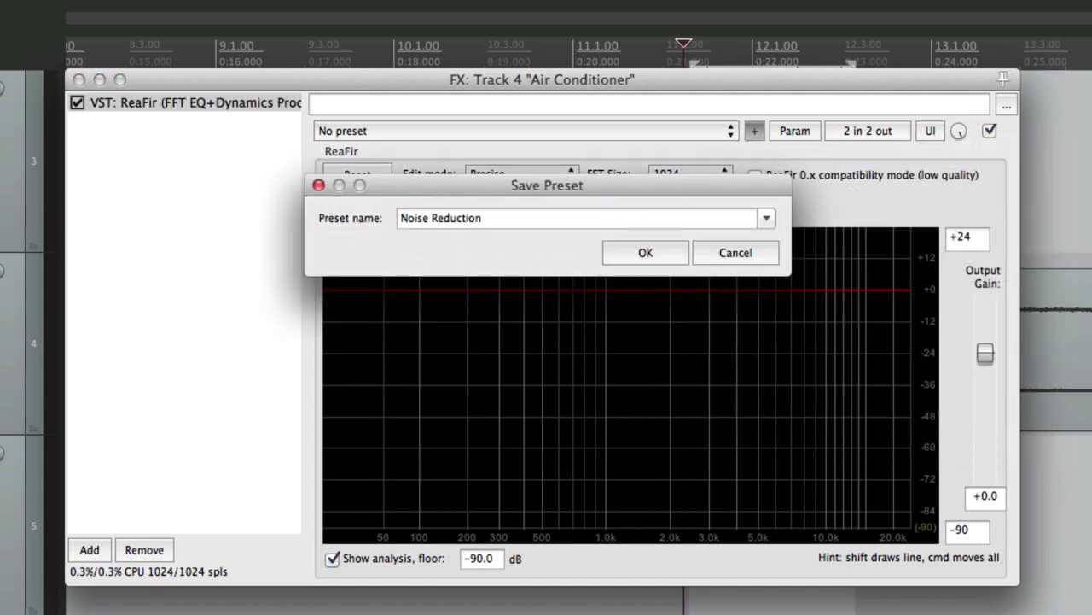
key(Return)
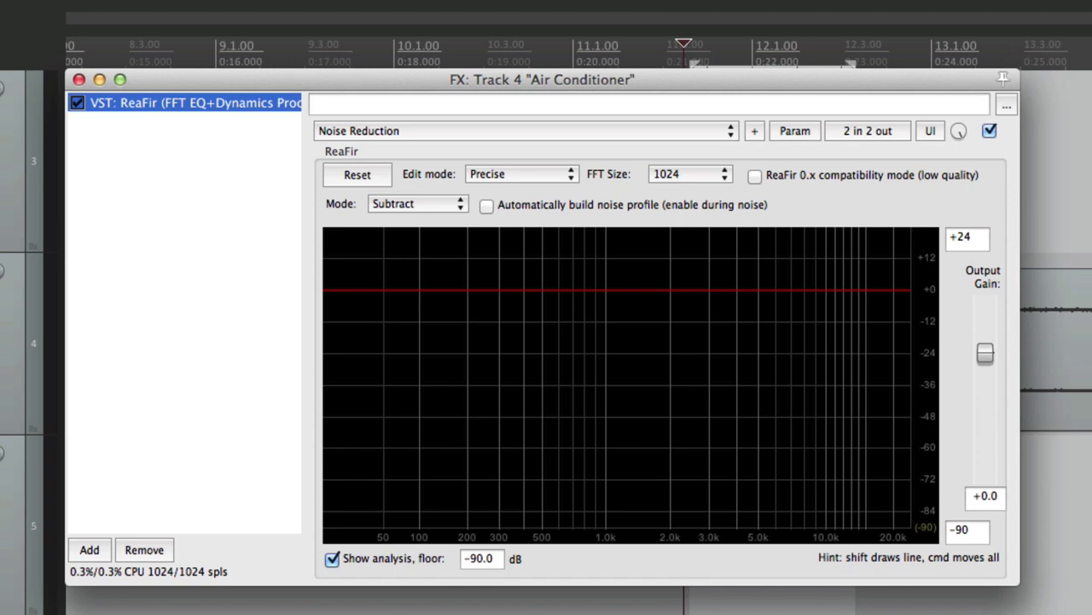
click(487, 206)
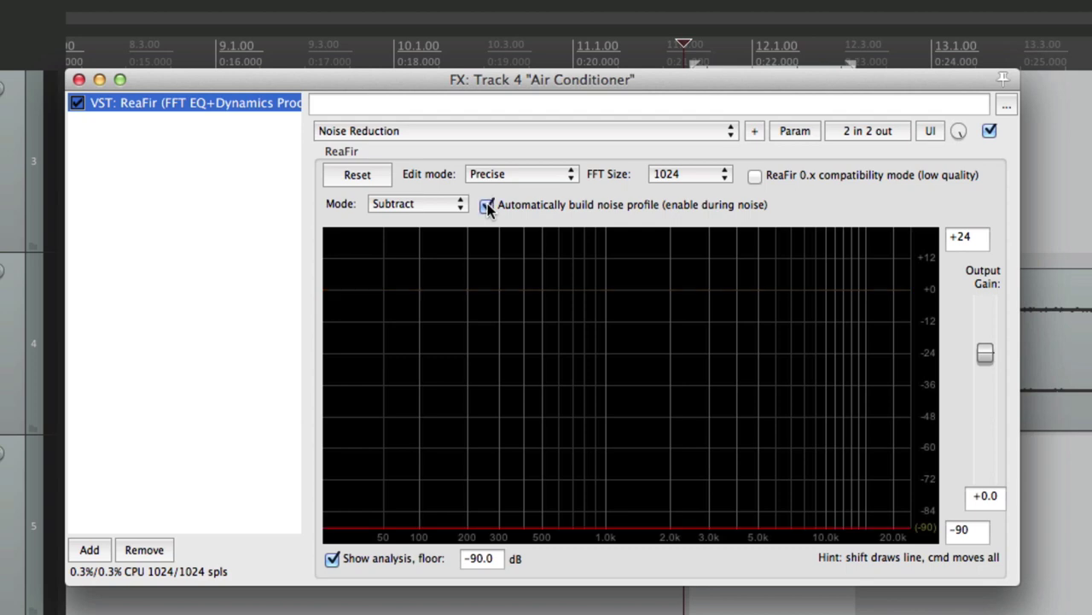
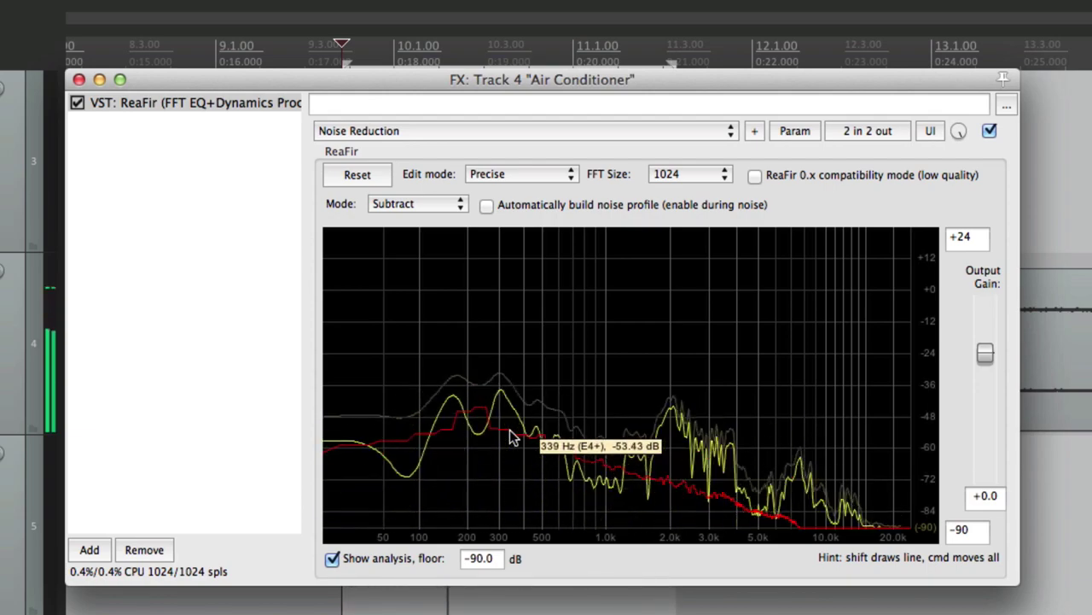
Audition the Air Conditioner speech while shifting the whole noise profile up and down, and settle it at about -59 dB around 600 Hz
key(space)
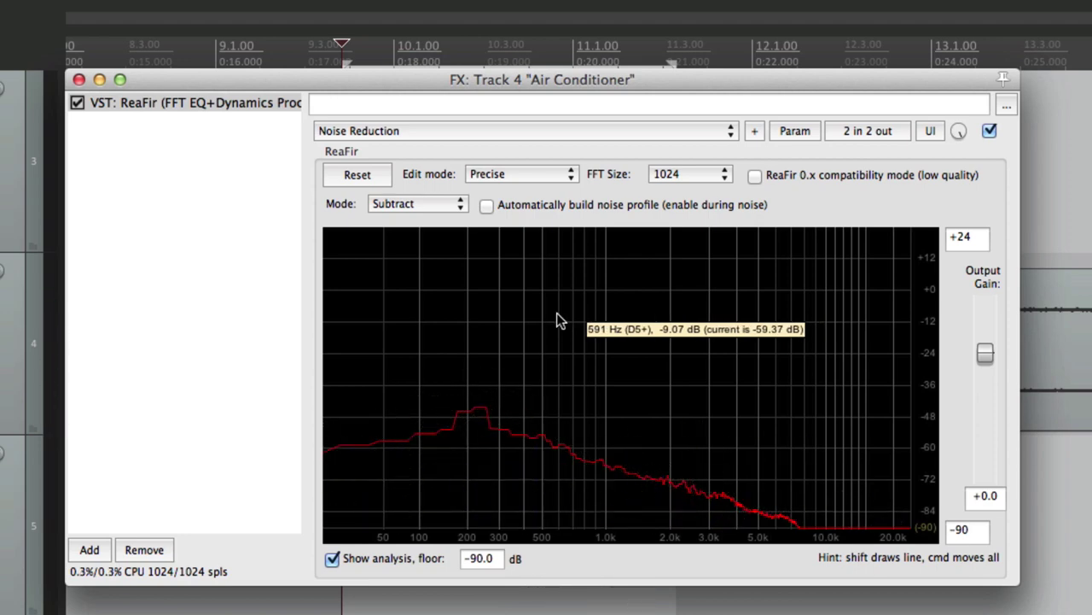
key(space)
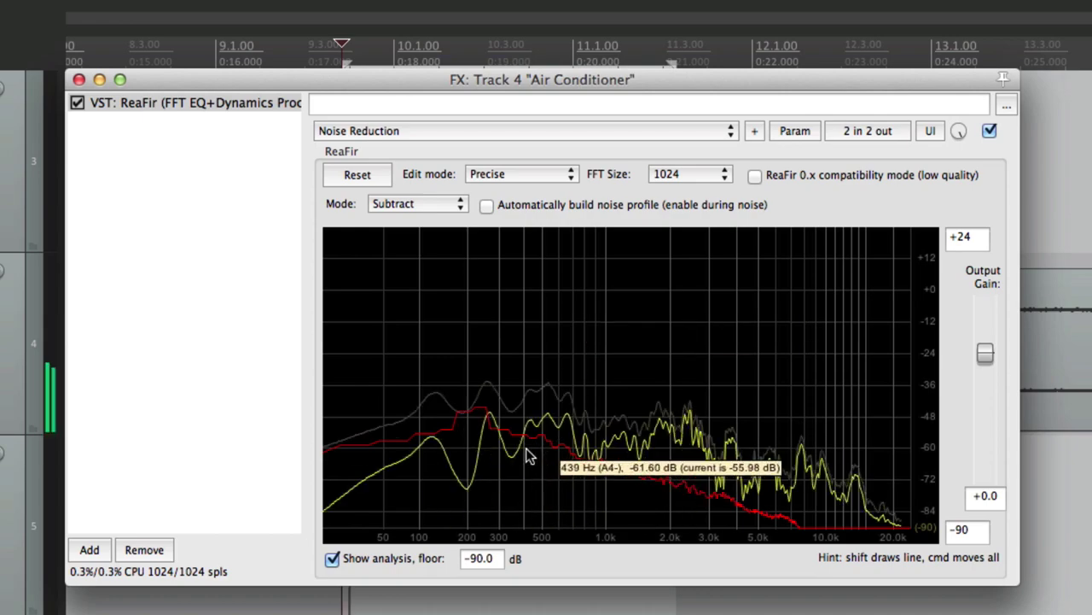
drag(527, 447, 529, 427)
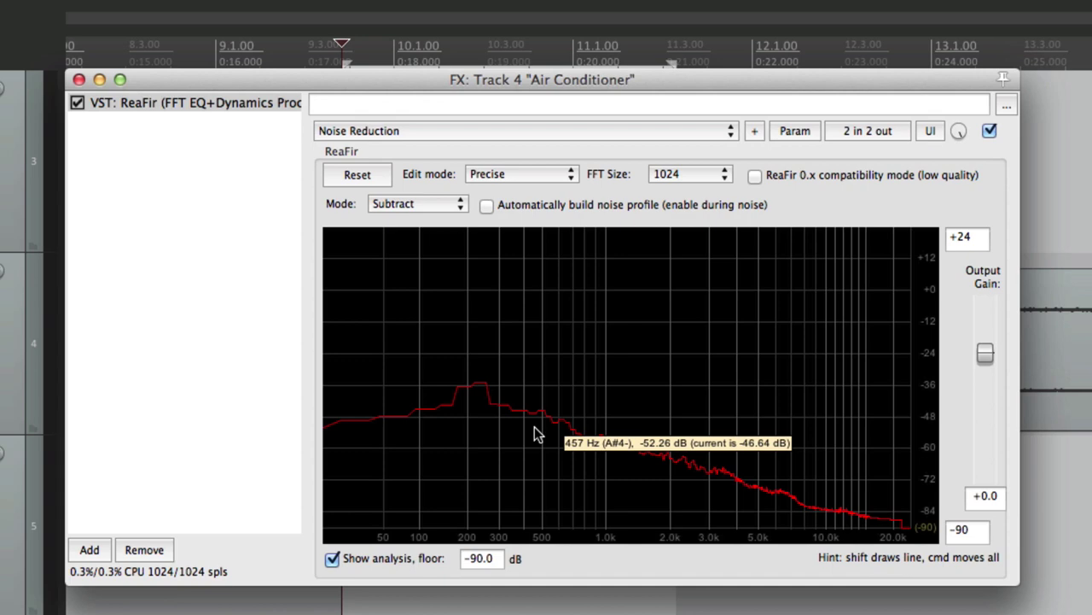
key(space)
drag(538, 424, 541, 452)
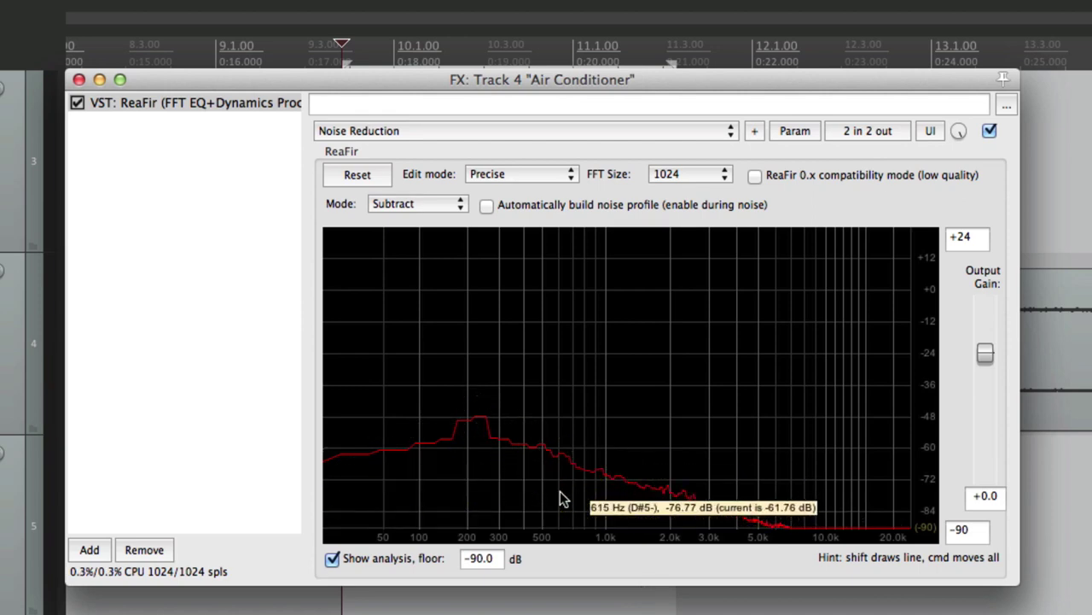
key(space)
drag(559, 460, 559, 452)
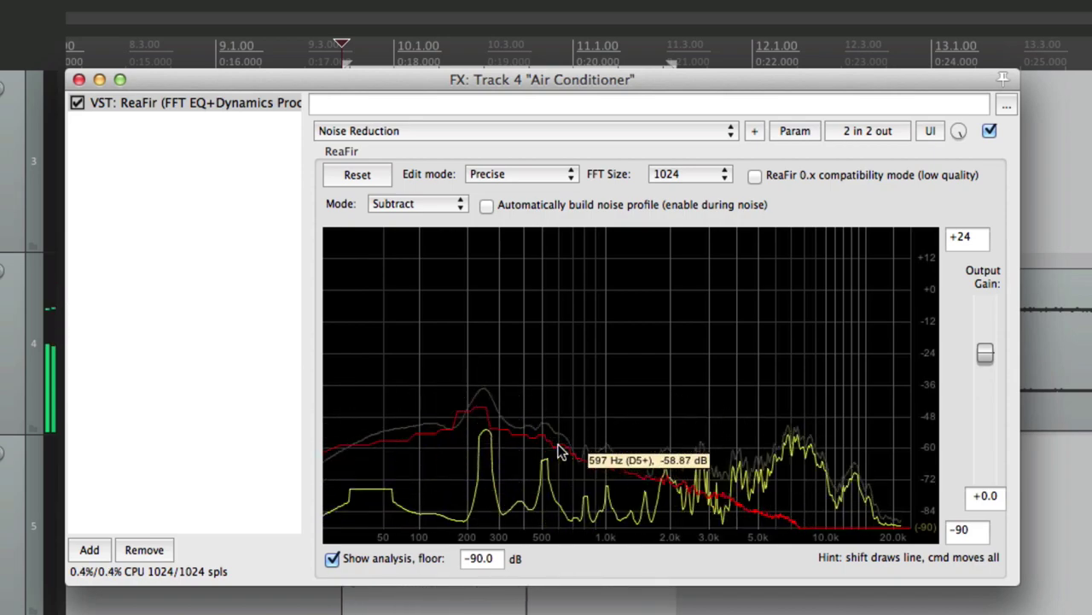
key(space)
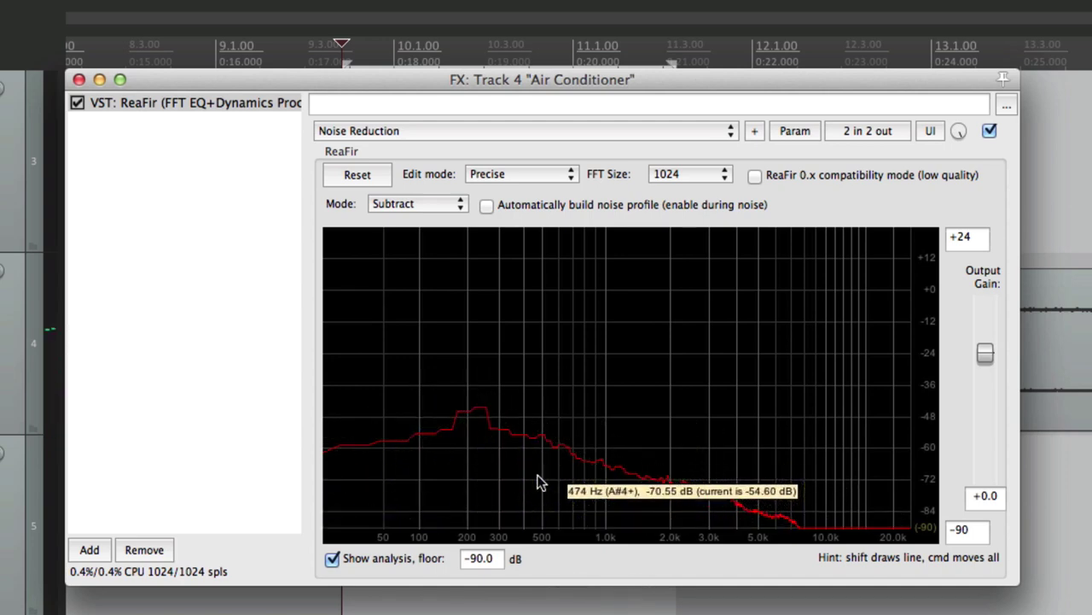
Compare the Air Conditioner speech with ReaFir bypassed and enabled
click(77, 104)
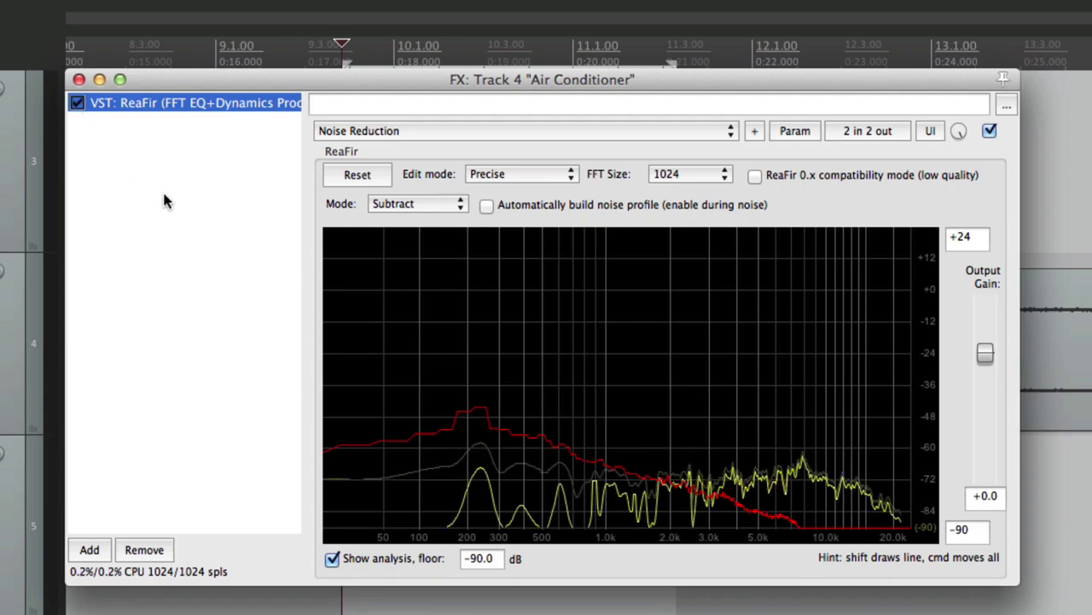
key(space)
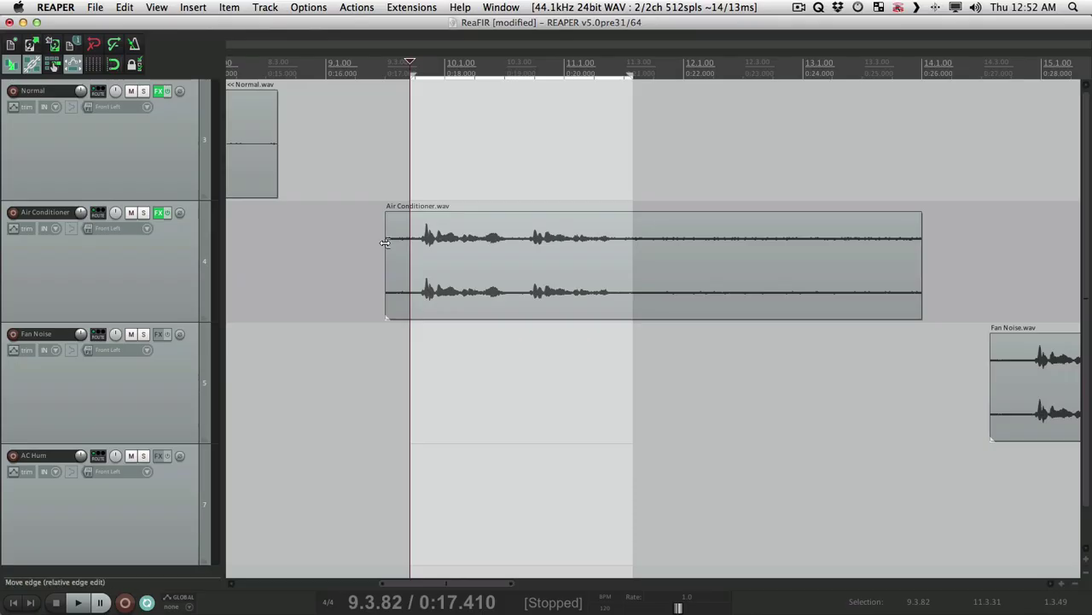
Clear the time selection and audition the unprocessed Fan Noise recording
key(Escape)
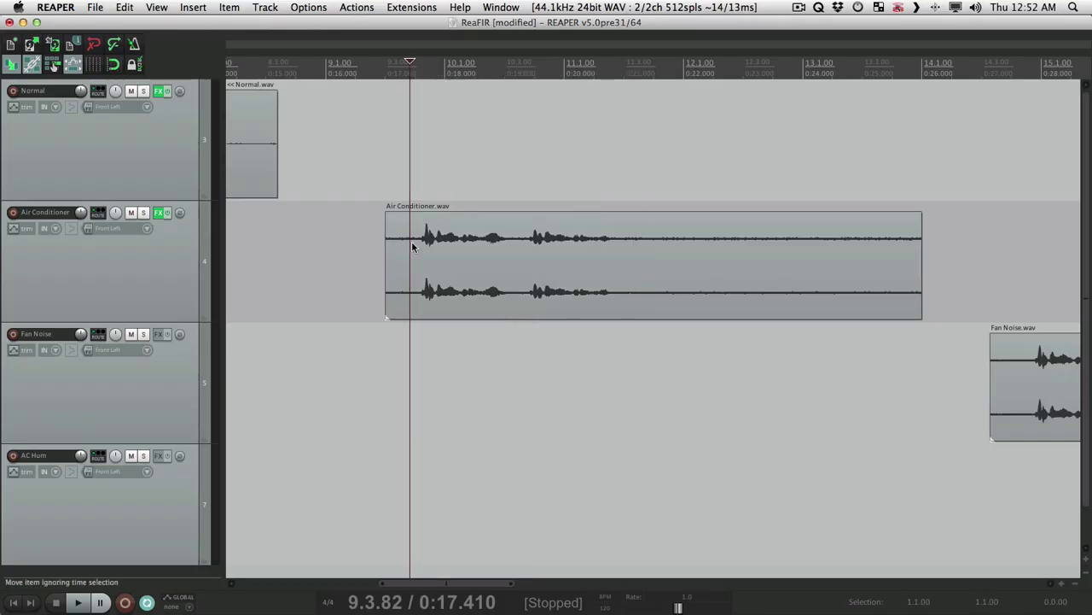
scroll(556, 290, down, 4)
scroll(823, 375, up, 6)
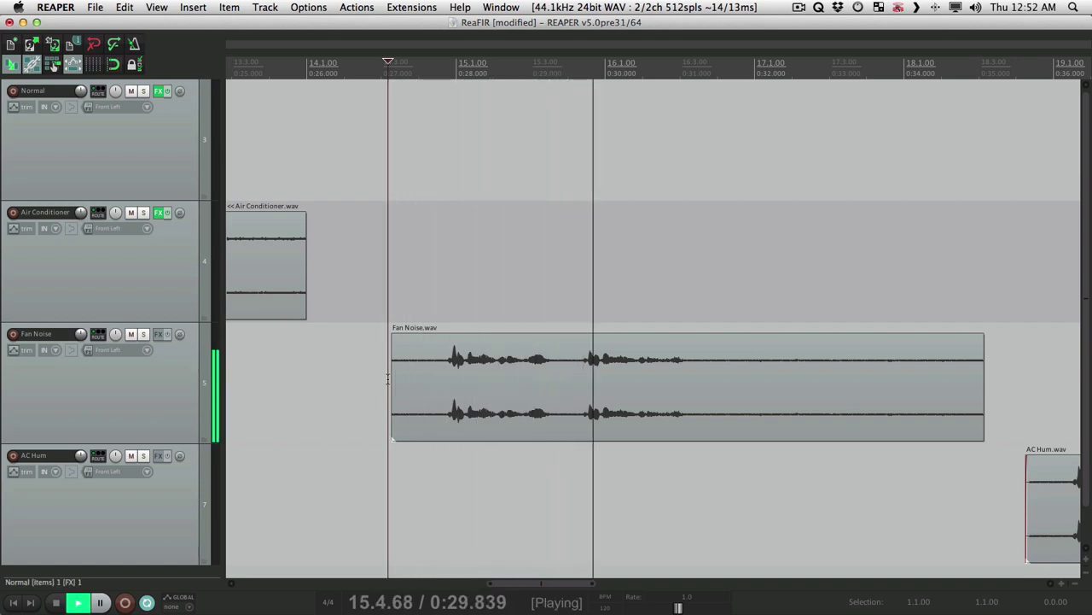
scroll(366, 391, right, 2)
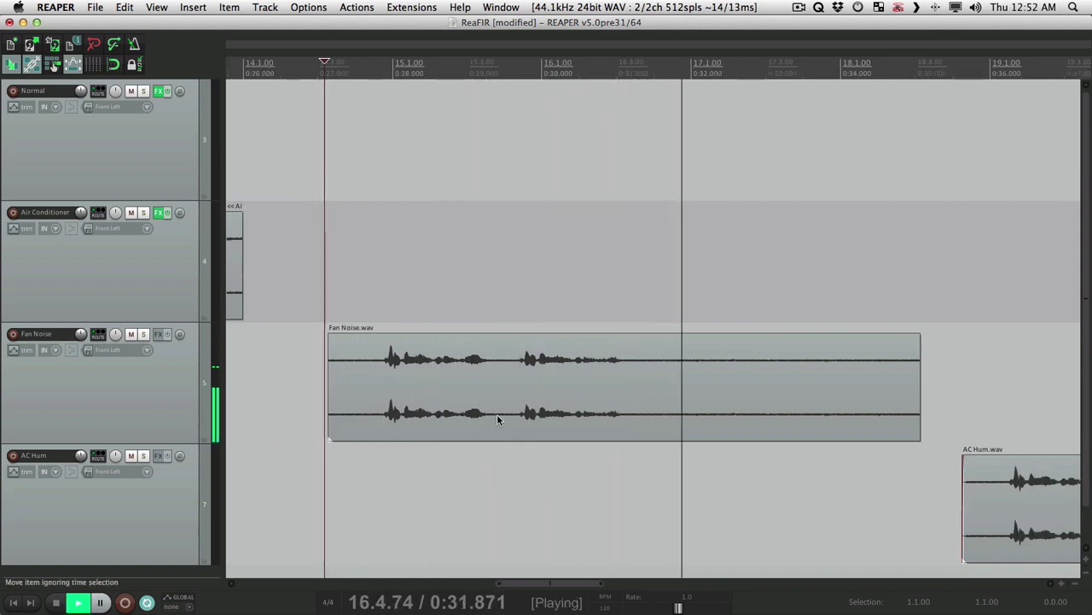
key(space)
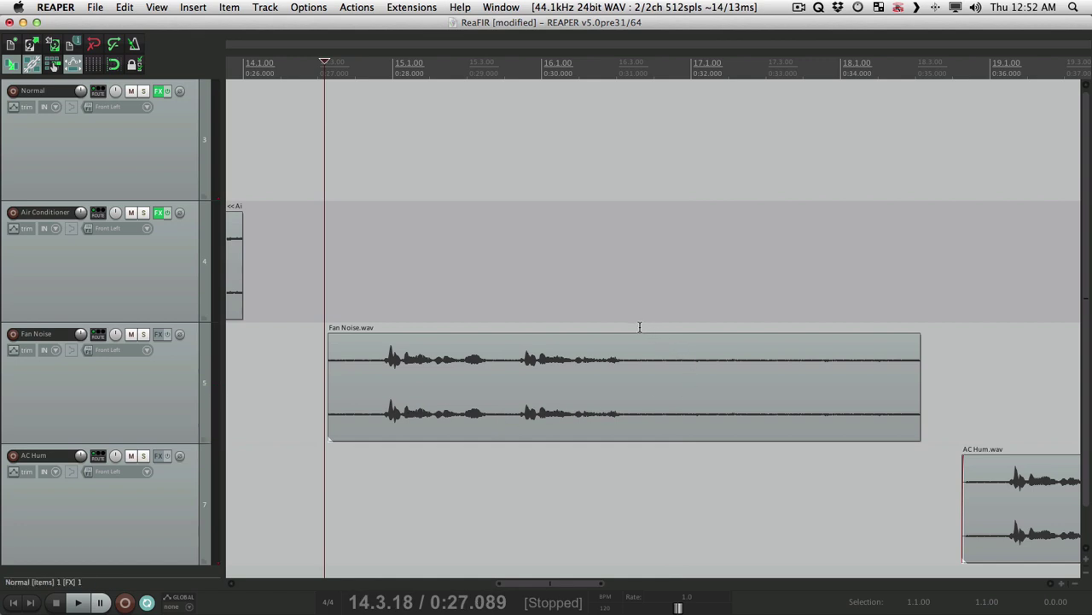
Select about two seconds of speech-free noise after the voice in the Fan Noise recording and audition it
drag(640, 327, 788, 325)
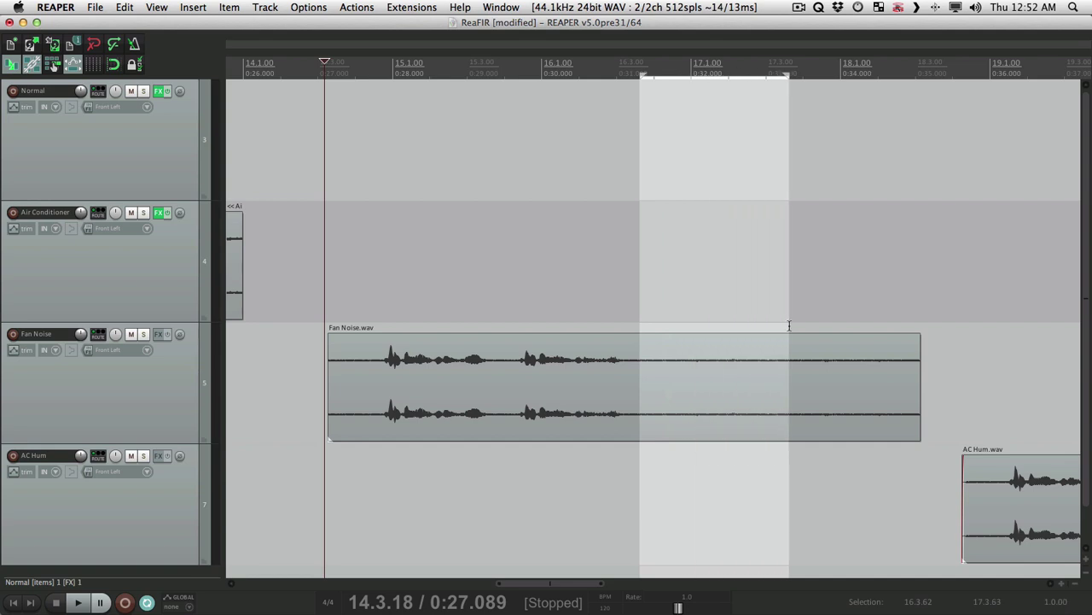
click(636, 325)
key(space)
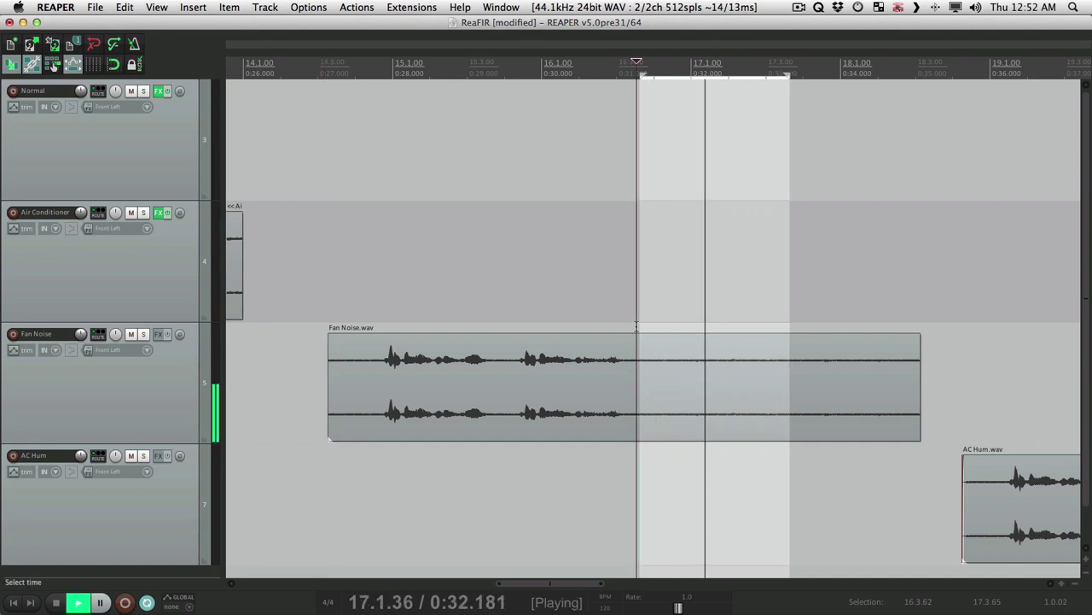
key(space)
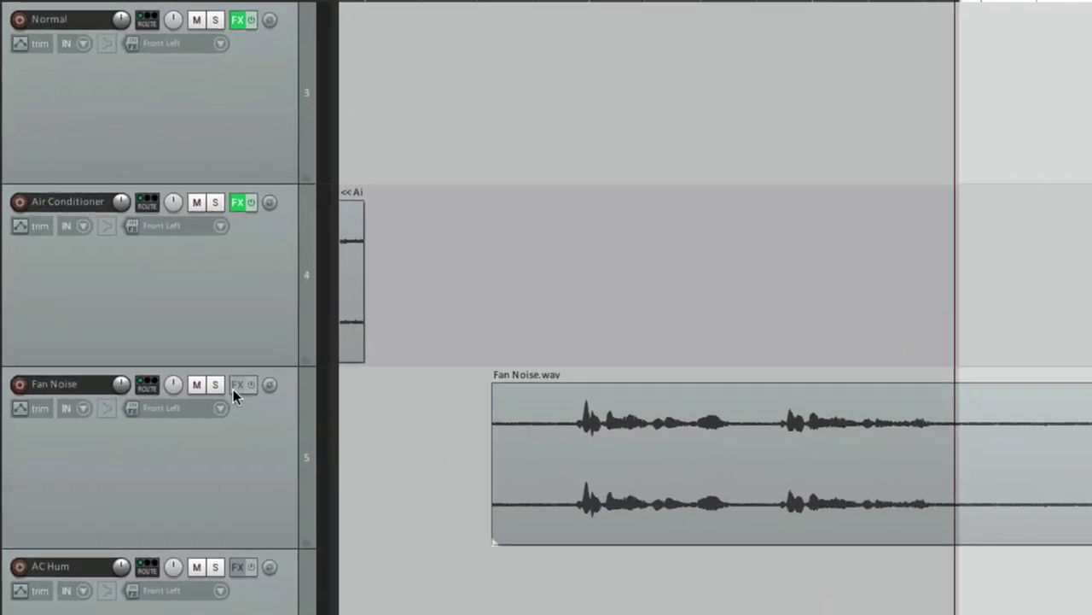
Add ReaFir to the Fan Noise track and load the "Noise Reduction" preset
click(158, 334)
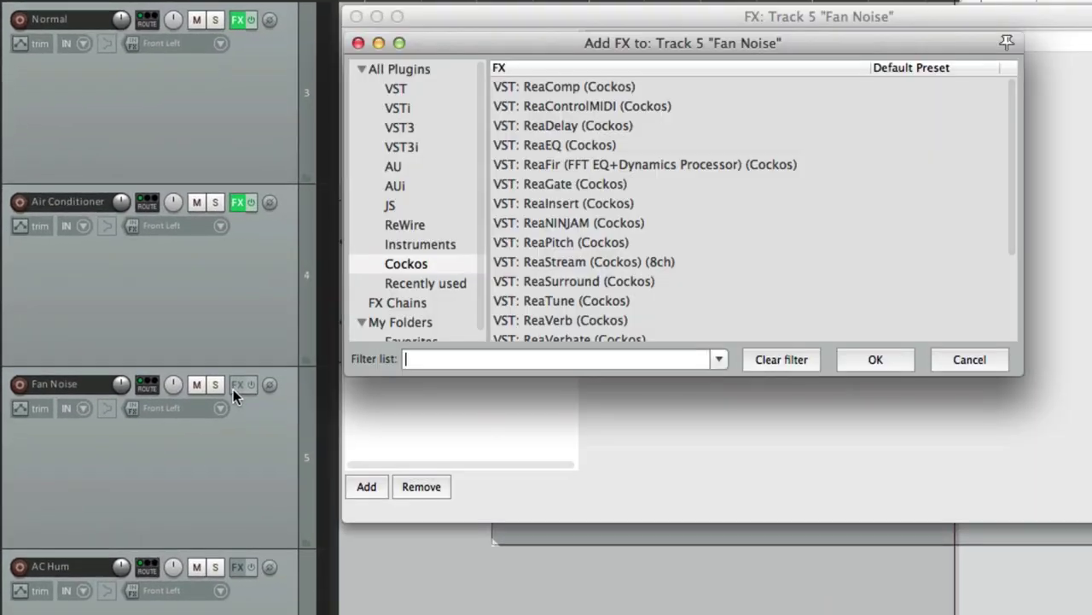
double_click(557, 164)
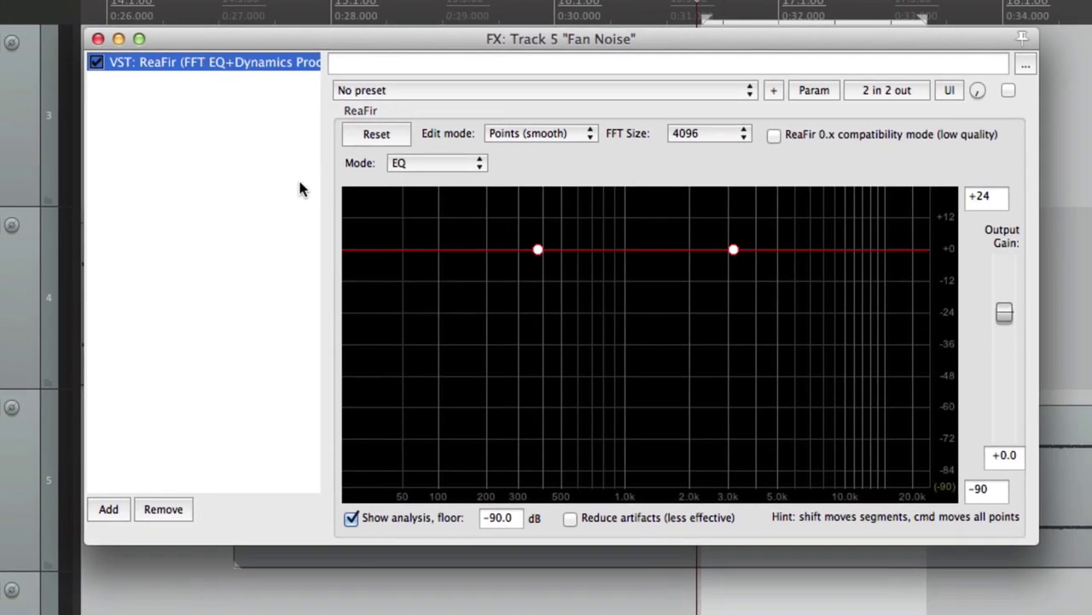
click(447, 90)
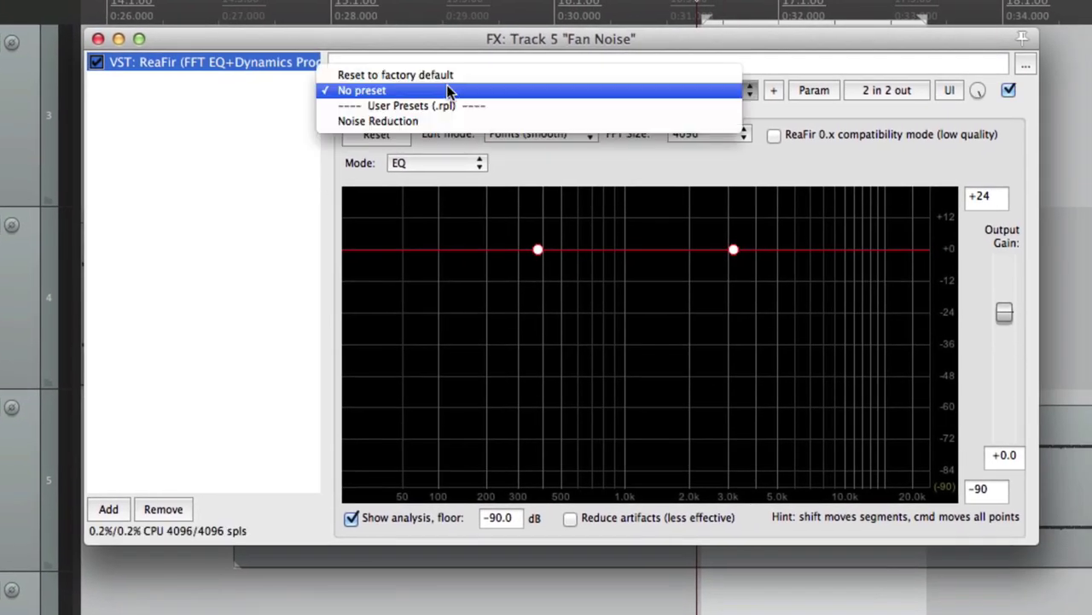
click(458, 120)
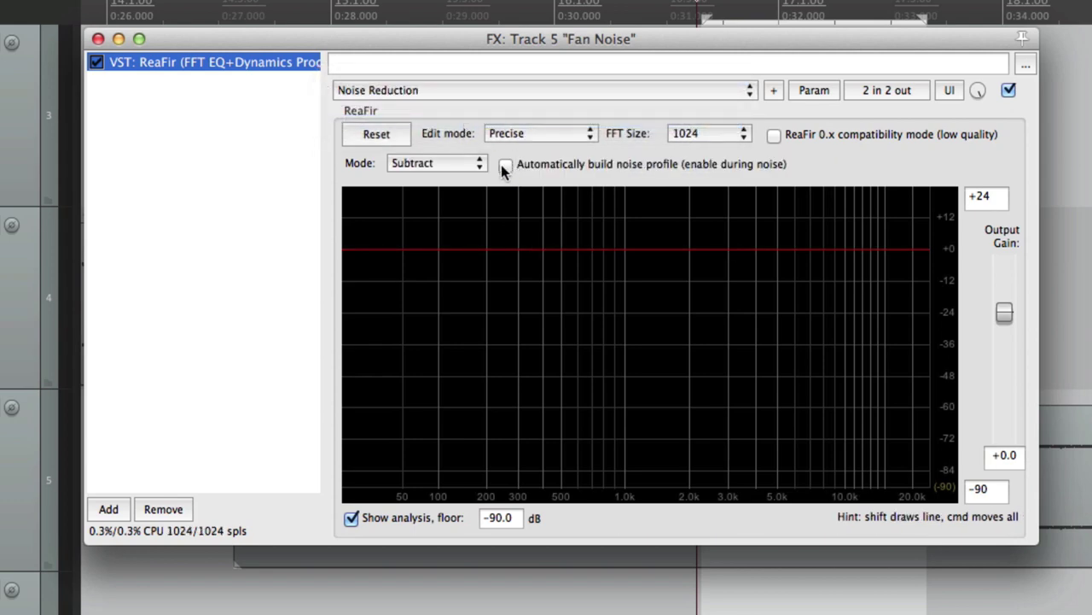
Automatically build the Fan Noise profile from the selected noise, and turn profile building off once it is captured
key(space)
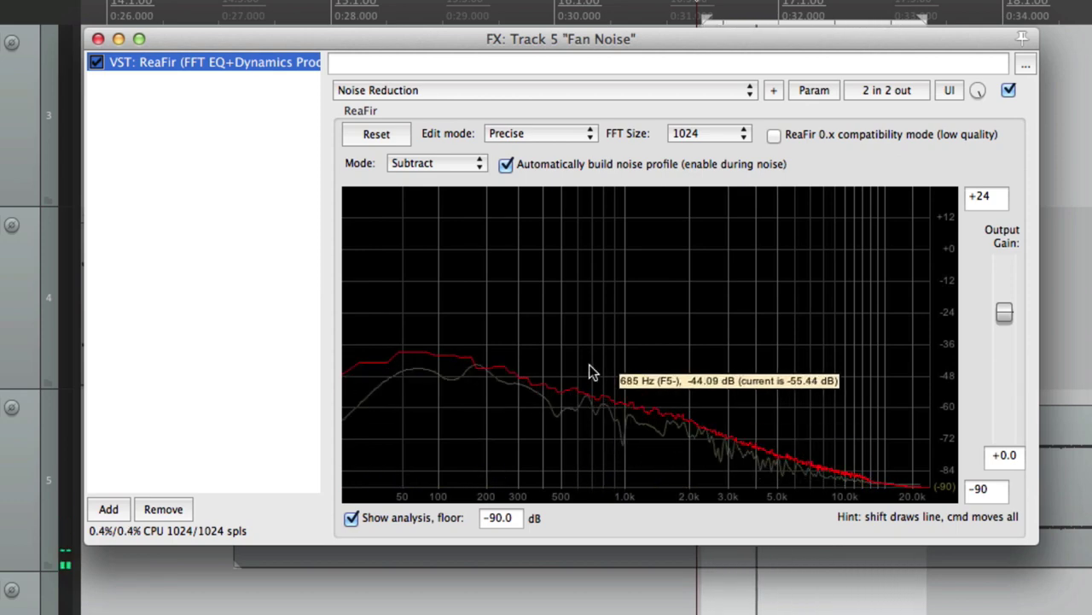
key(space)
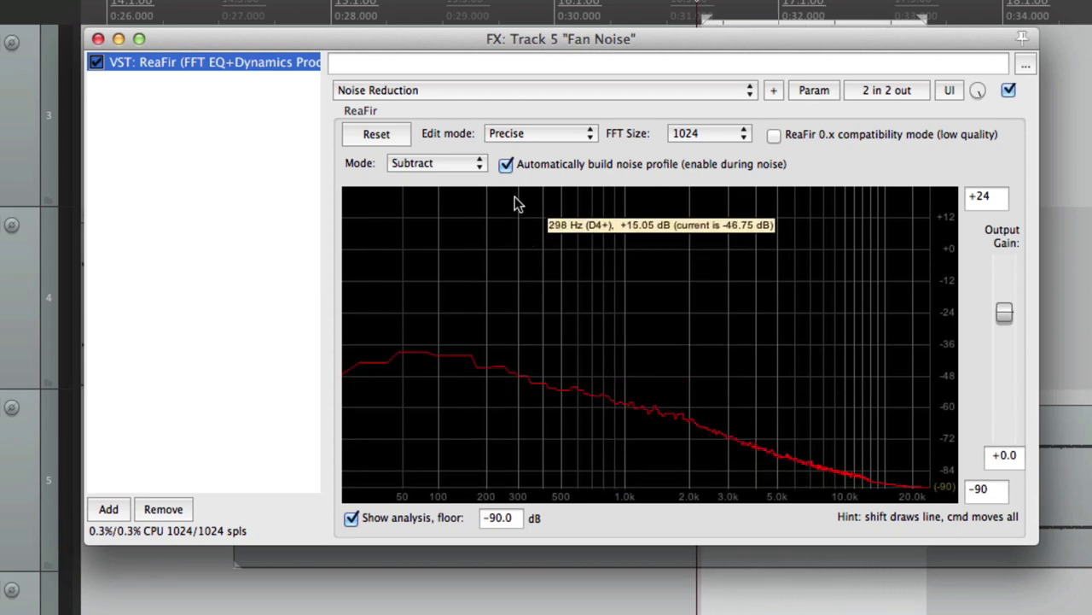
click(506, 165)
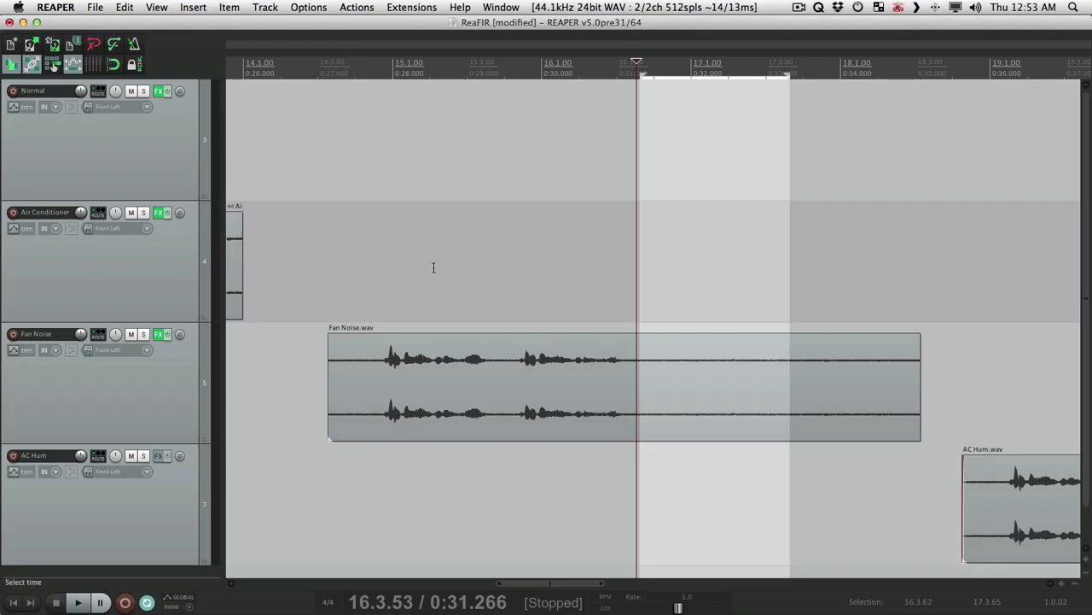
Select the Fan Noise speech, audition it and lower the whole noise profile to about -64 dB around 520 Hz
drag(379, 326, 639, 351)
click(369, 478)
key(space)
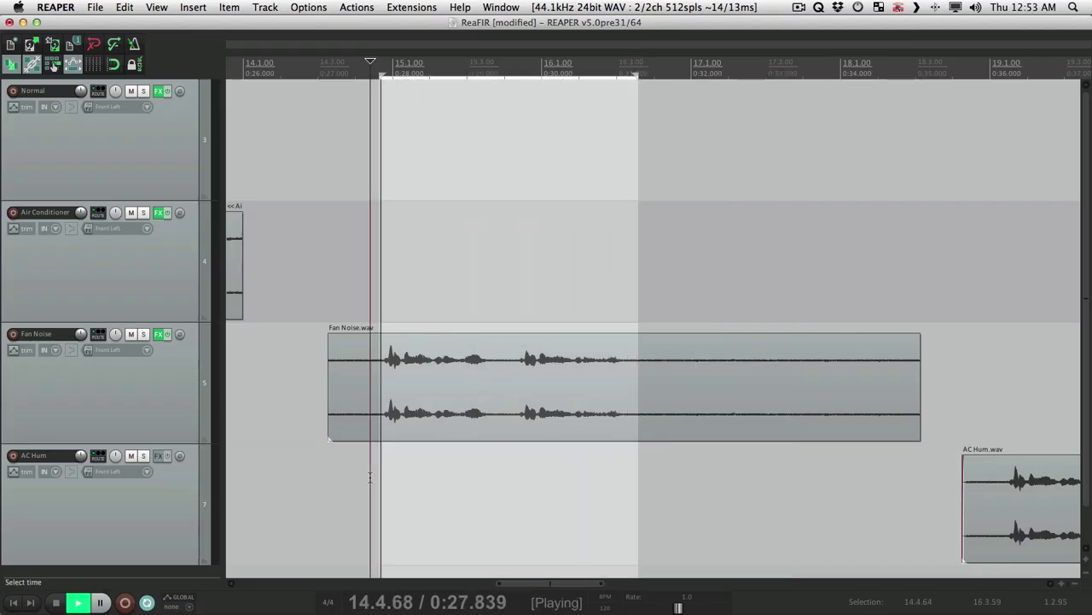
click(158, 334)
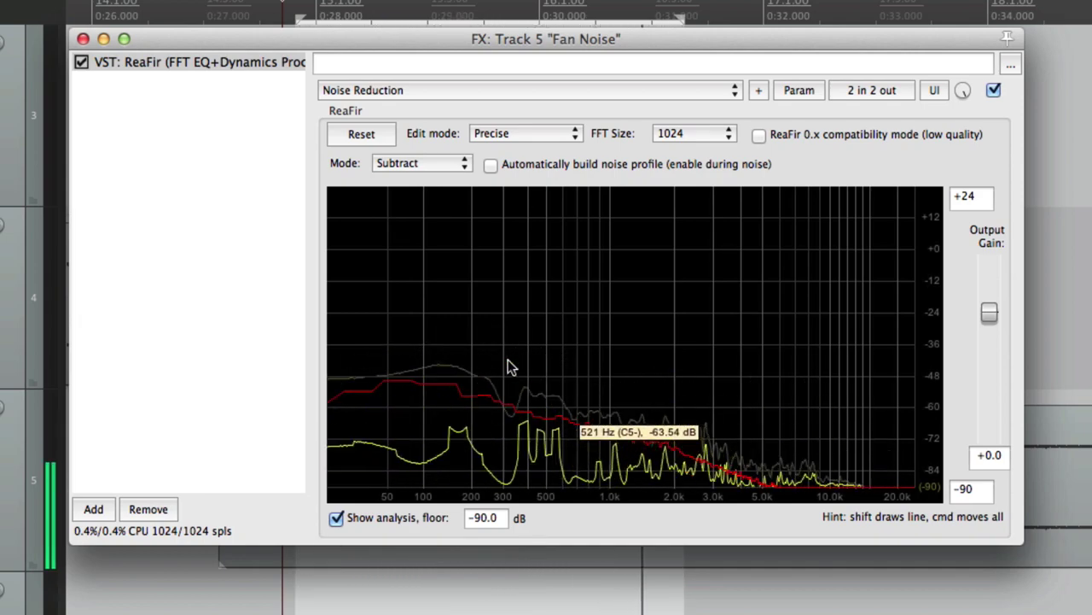
key(space)
Compare the Fan Noise speech with ReaFir bypassed and enabled, and raise the noise profile to about -56 dB around 280 Hz
click(84, 64)
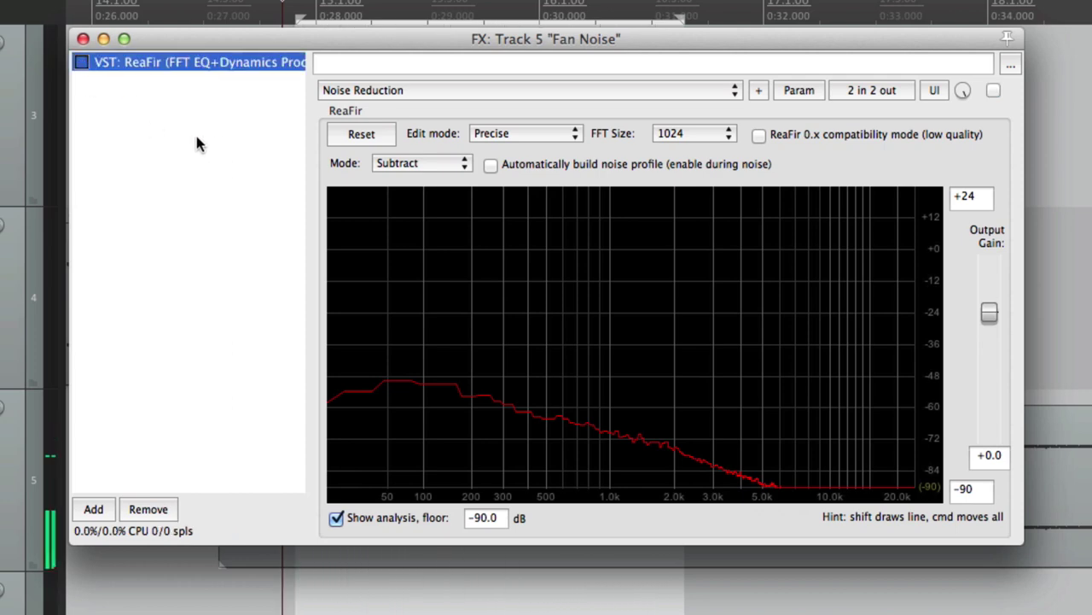
click(81, 62)
key(space)
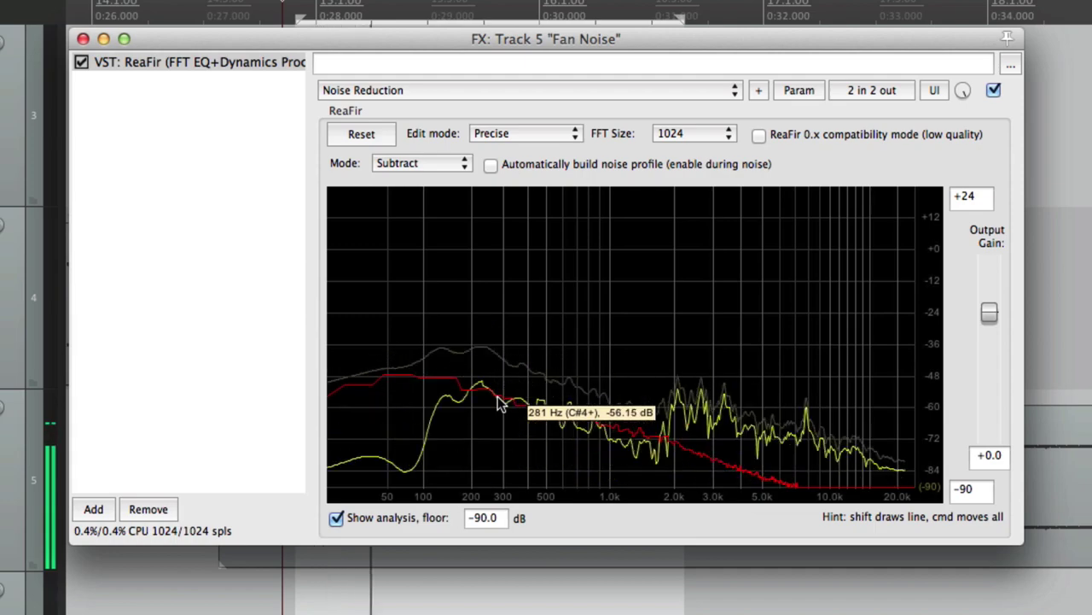
Audition the unprocessed AC Hum recording from its start
key(space)
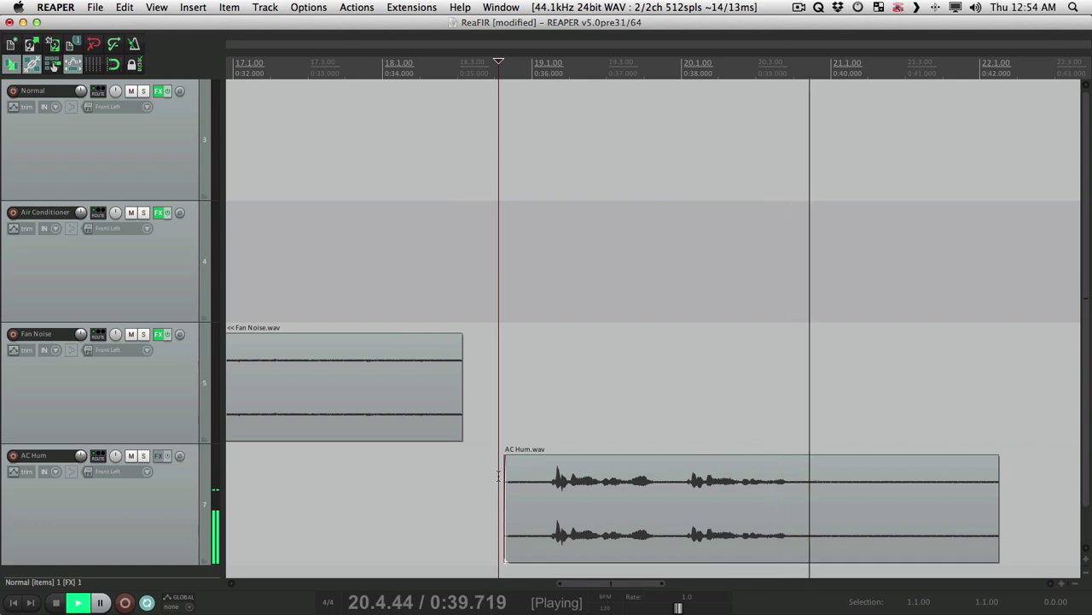
key(space)
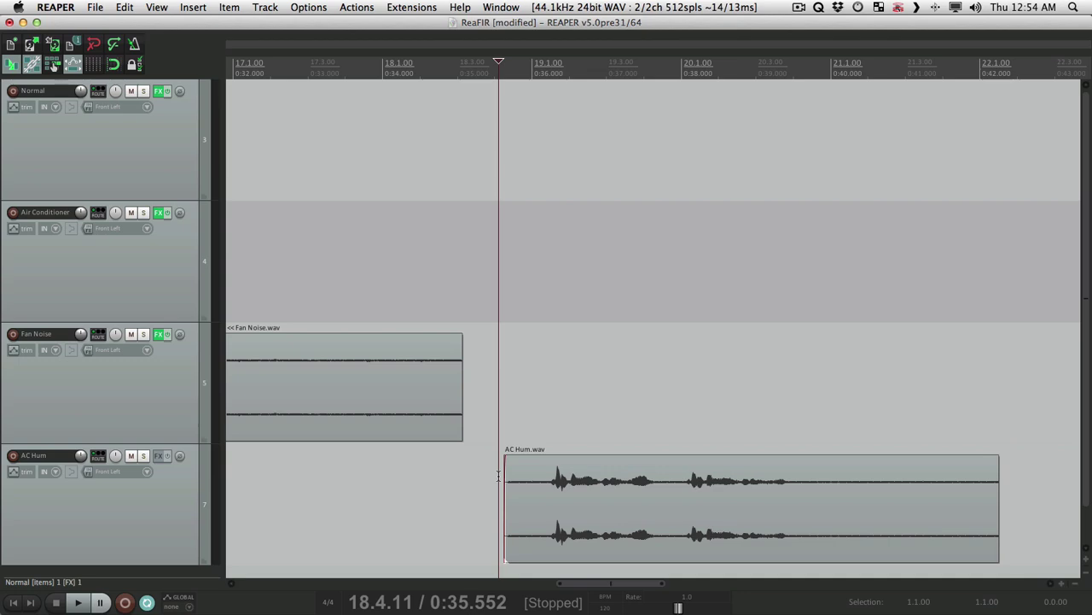
Add ReaFir to the AC Hum track and load the "Noise Reduction" preset
click(154, 454)
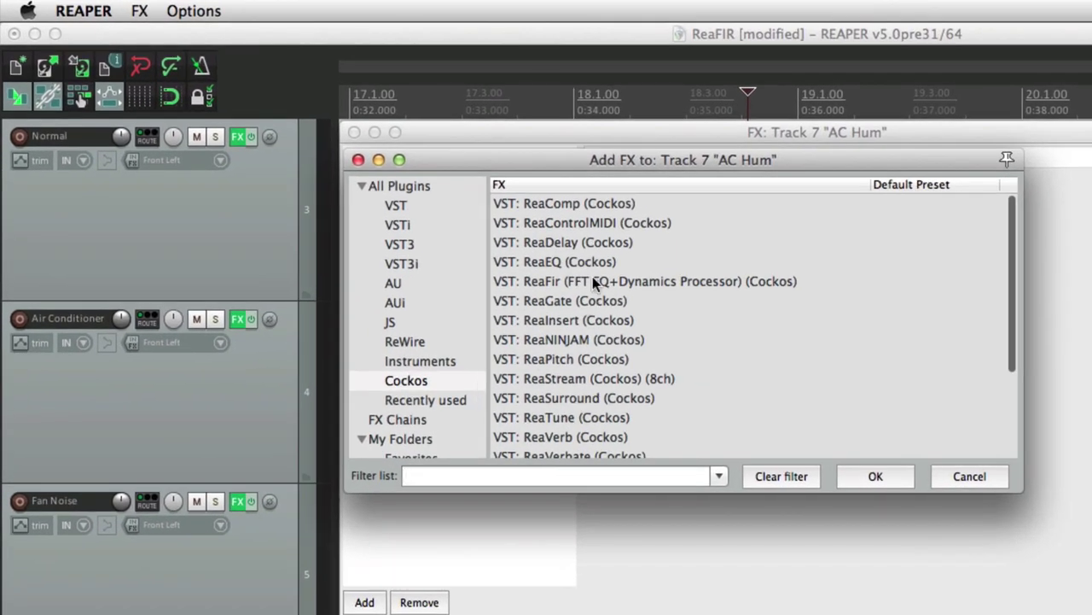
double_click(593, 281)
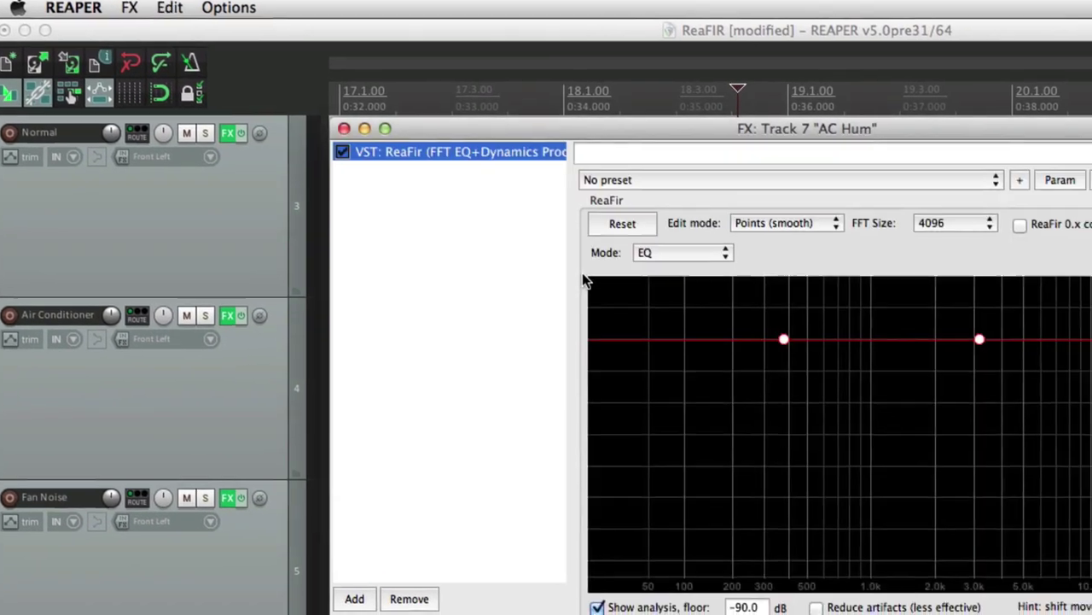
click(447, 91)
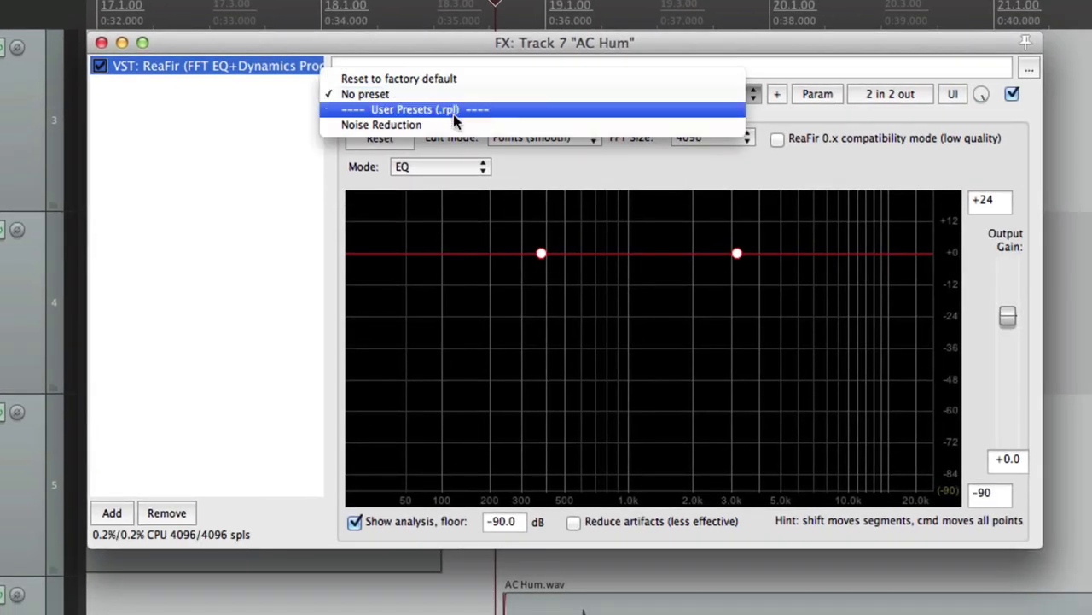
click(453, 120)
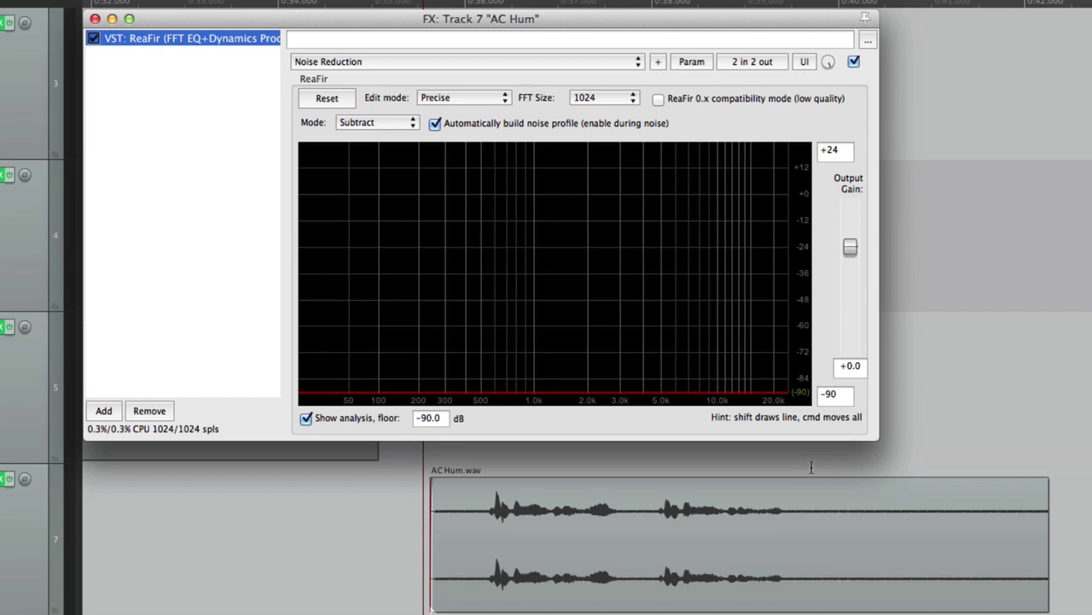
Automatically build the AC Hum noise profile from about two seconds of speech-free hum, and turn profile building off
drag(812, 468, 1002, 475)
key(space)
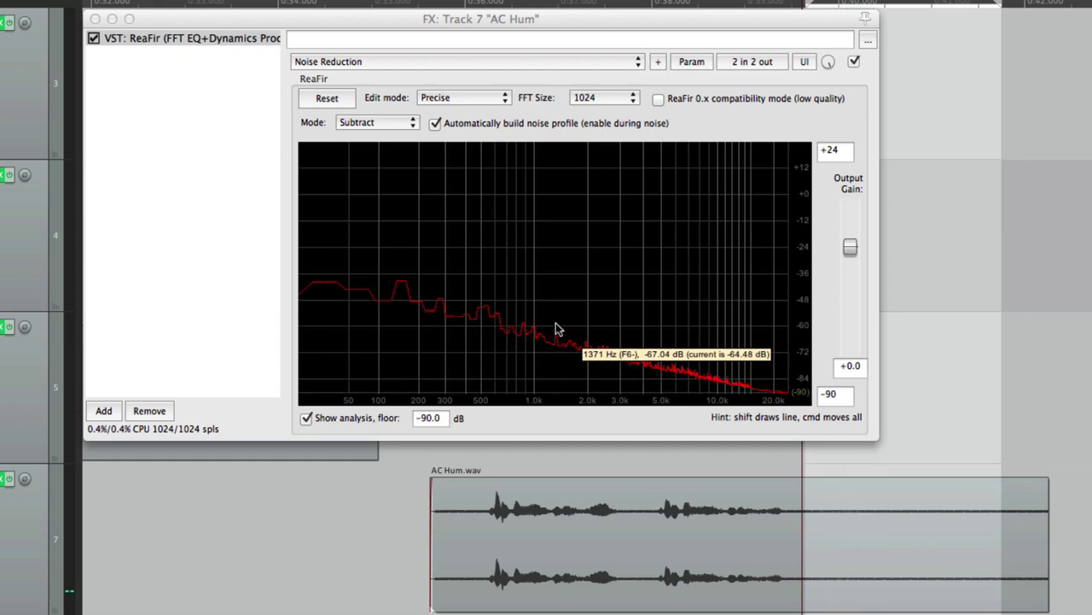
click(436, 123)
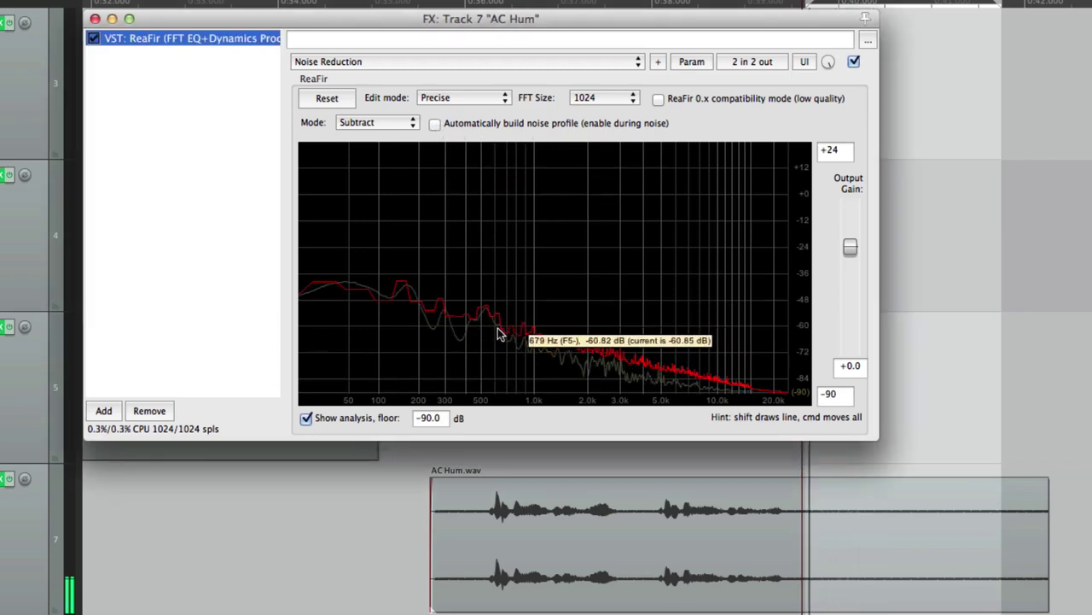
Shift the whole AC Hum noise profile while auditioning the hum and the selected speech, settling it slightly below its captured level
mouse_move(488, 324)
mouse_down()
mouse_move(491, 369)
mouse_move(500, 334)
mouse_up()
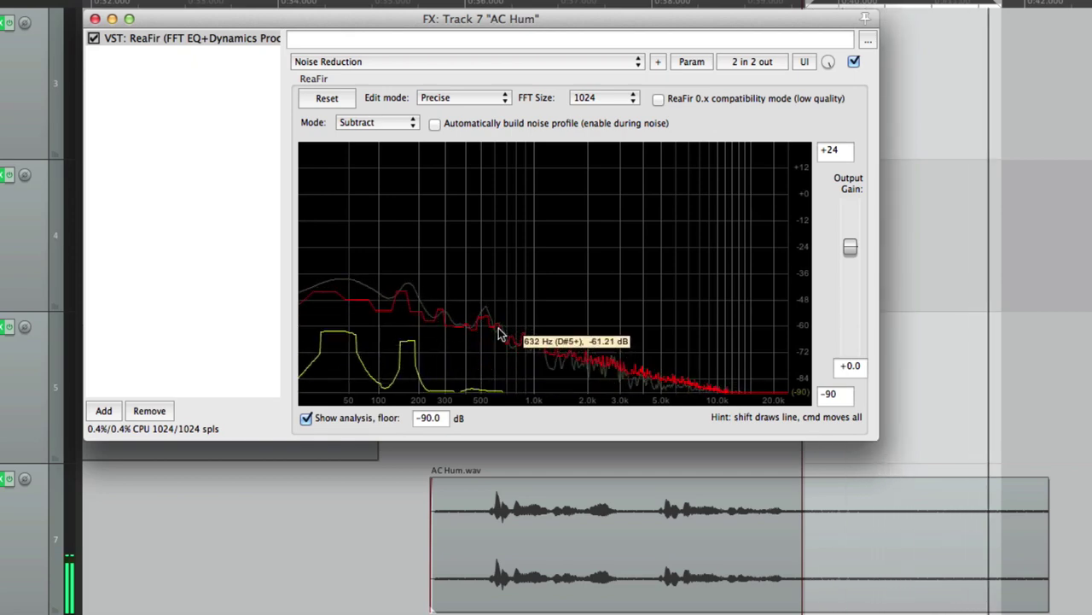
drag(487, 480, 798, 497)
drag(469, 331, 418, 290)
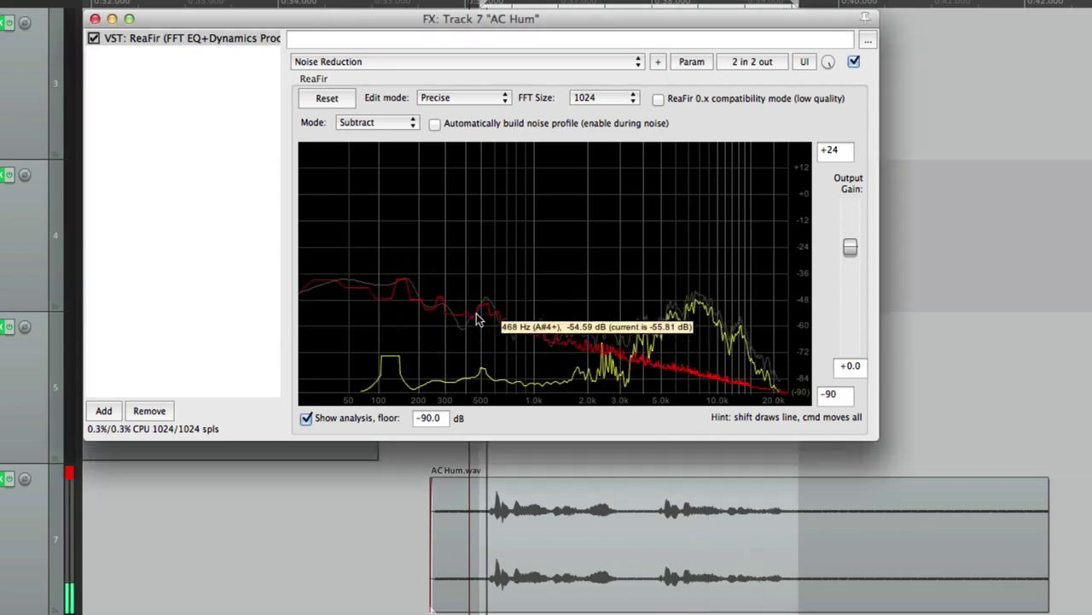
mouse_move(477, 319)
mouse_down()
mouse_move(483, 346)
mouse_move(486, 327)
mouse_up()
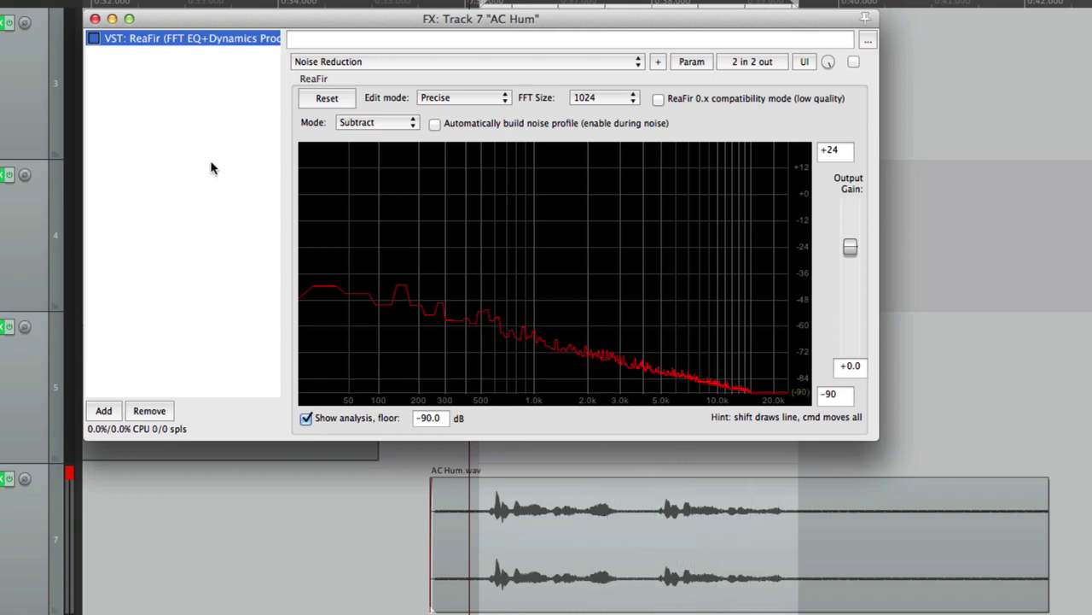
Compare the AC Hum speech with ReaFir bypassed and enabled
click(94, 38)
key(space)
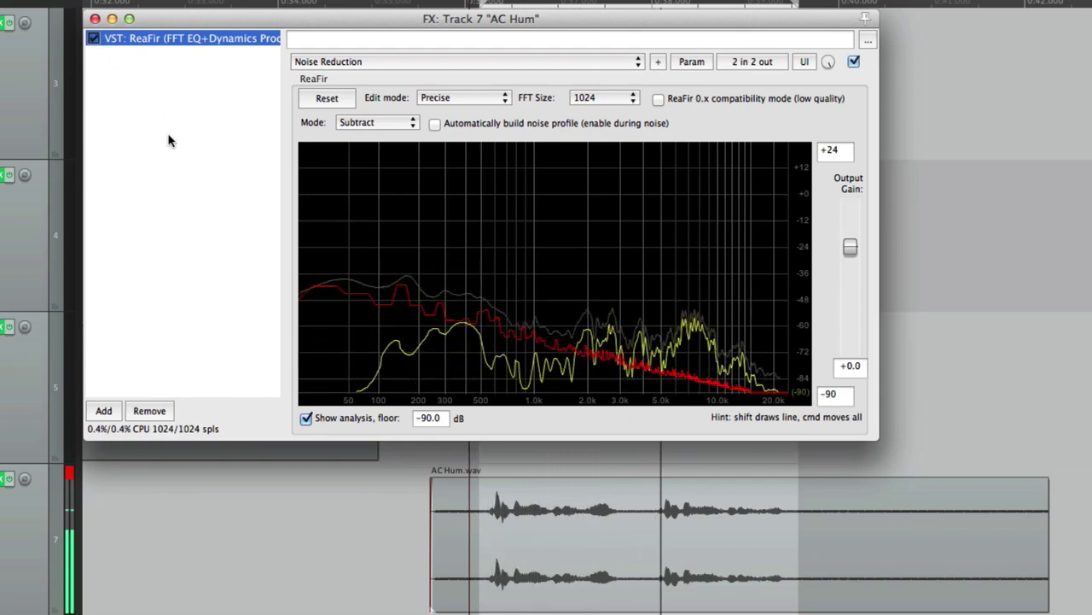
key(space)
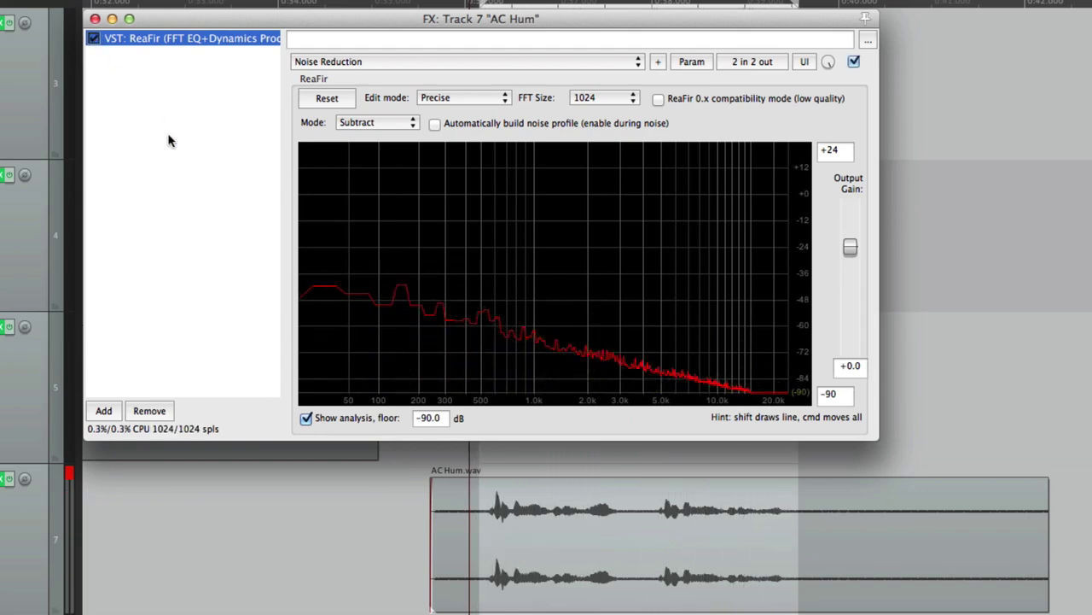